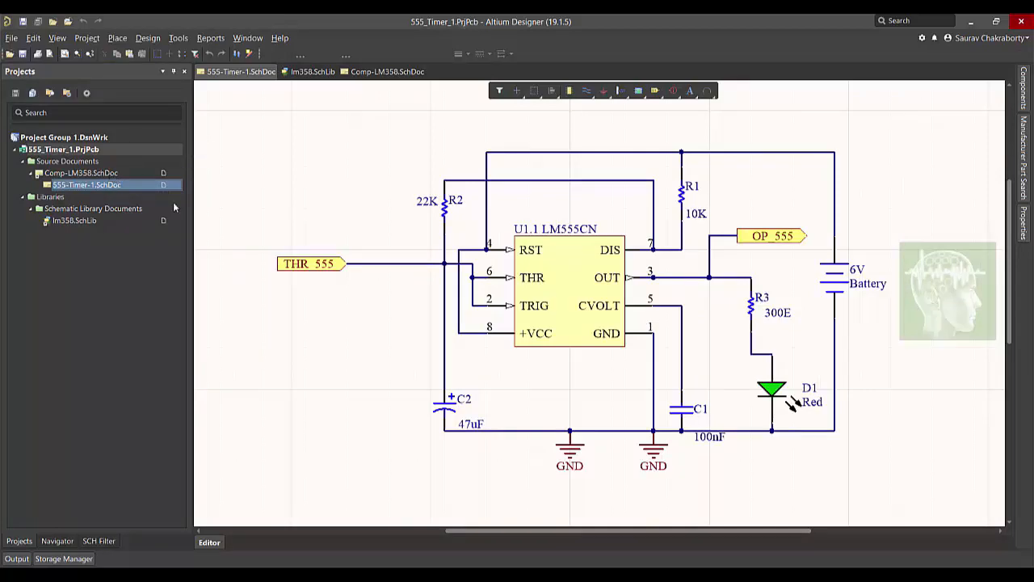
Examine the LM555CN timer circuit in 555-Timer-1.SchDoc, including its THR_555 and OP_555 ports, LED branch and 6V battery
scroll(410, 259, "up", 2, "ctrl")
scroll(410, 259, "up", 1, "ctrl")
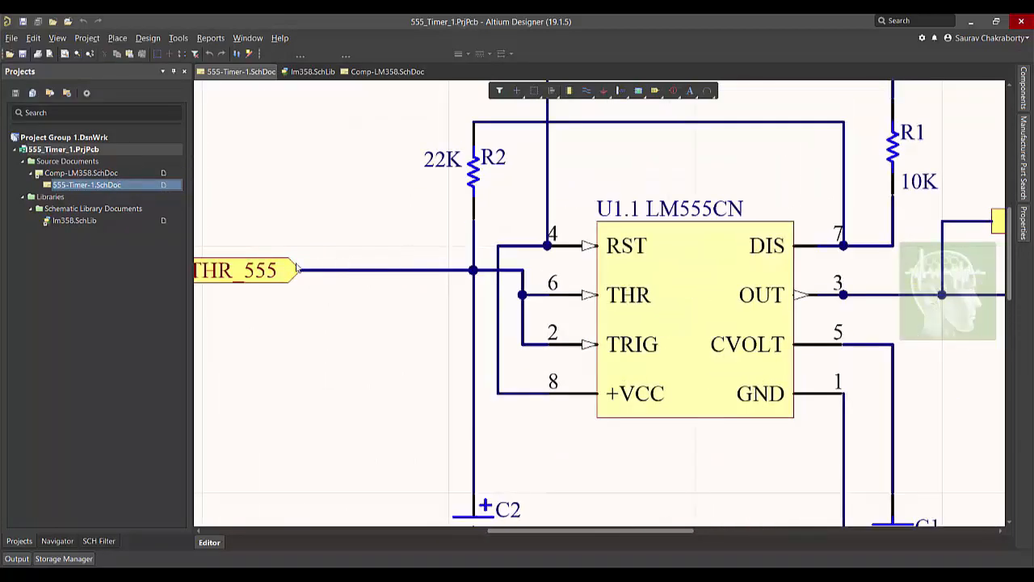
mouse_move(299, 264)
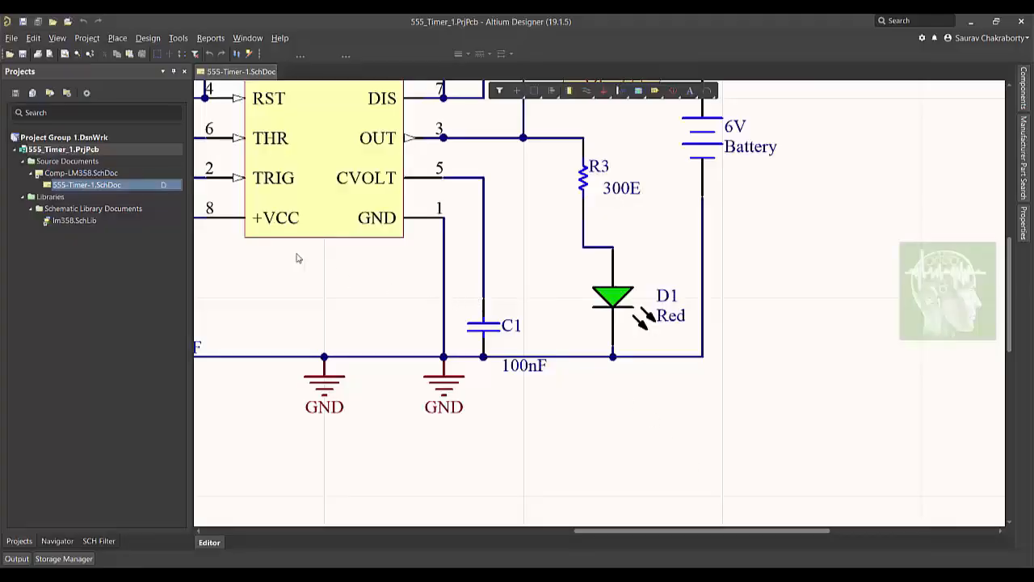
scroll(879, 359, "up", 3)
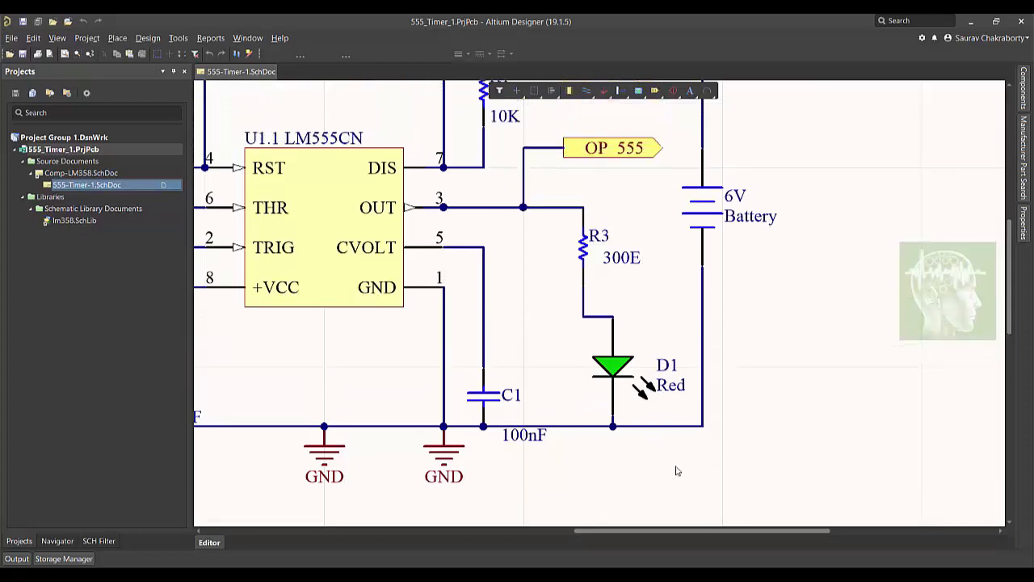
left_click_drag(661, 532, 623, 530)
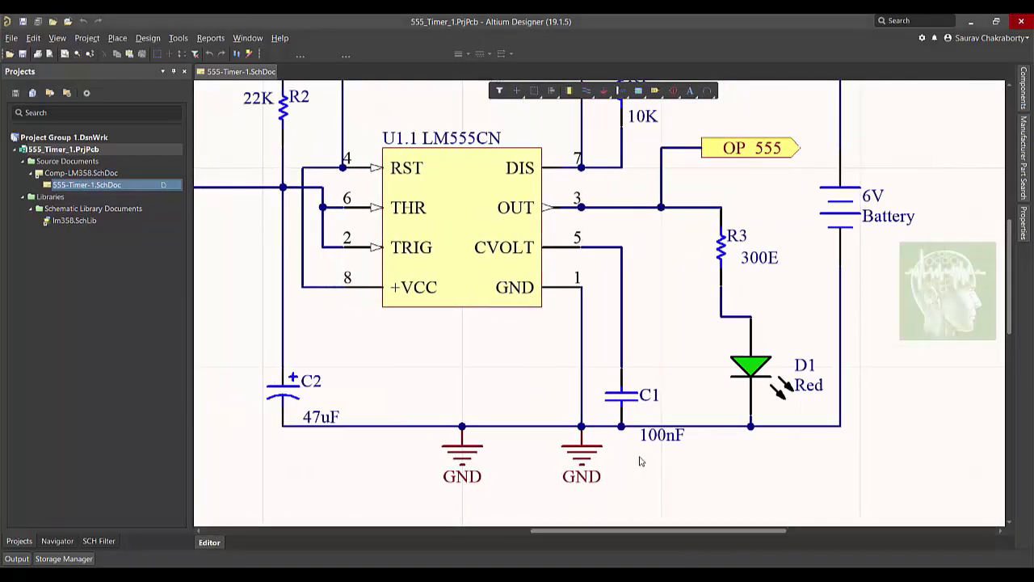
scroll(679, 323, "up", 1)
scroll(678, 315, "down", 4, "ctrl")
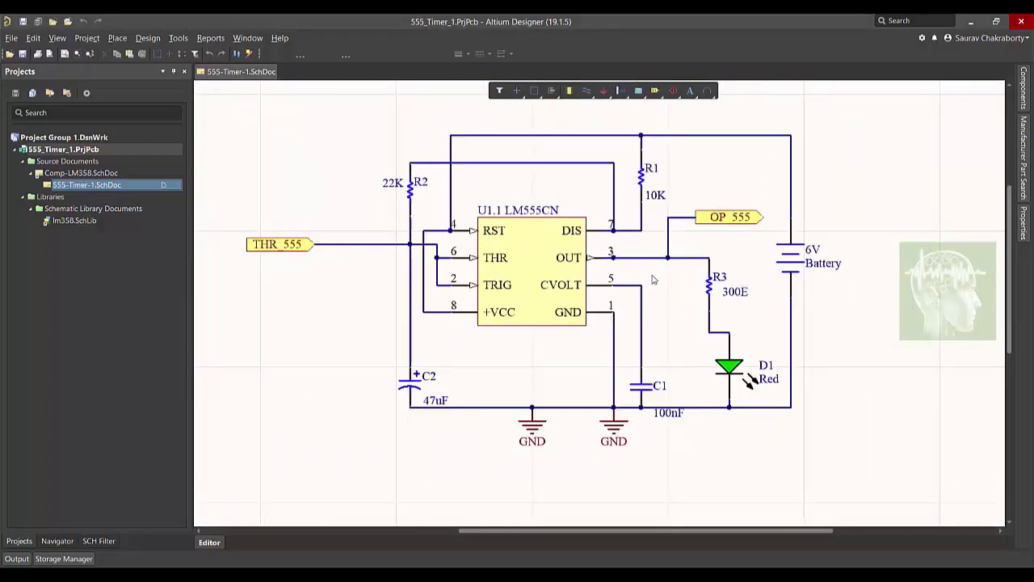
scroll(650, 284, "up", 3, "ctrl")
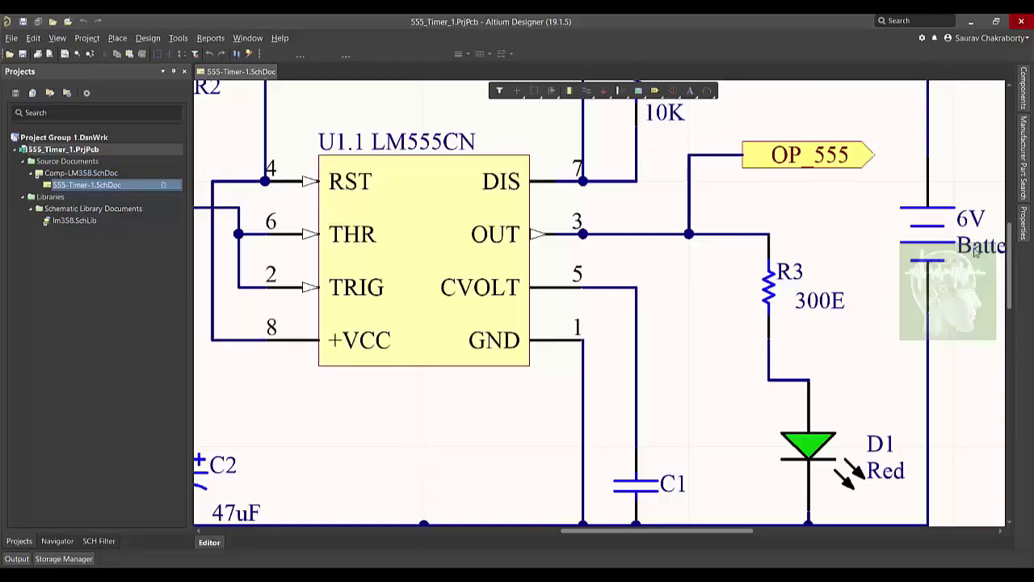
key("ctrl+Page_Down")
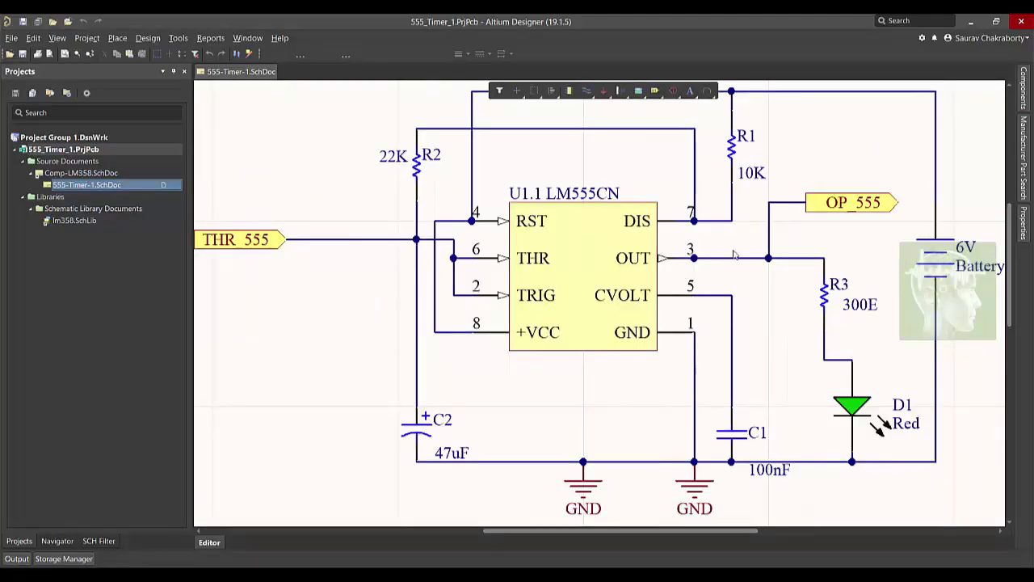
Open Comp-LM358.SchDoc, 555-Timer-1.SchDoc and lm358.SchLib from the project and inspect each document
double_click(120, 174)
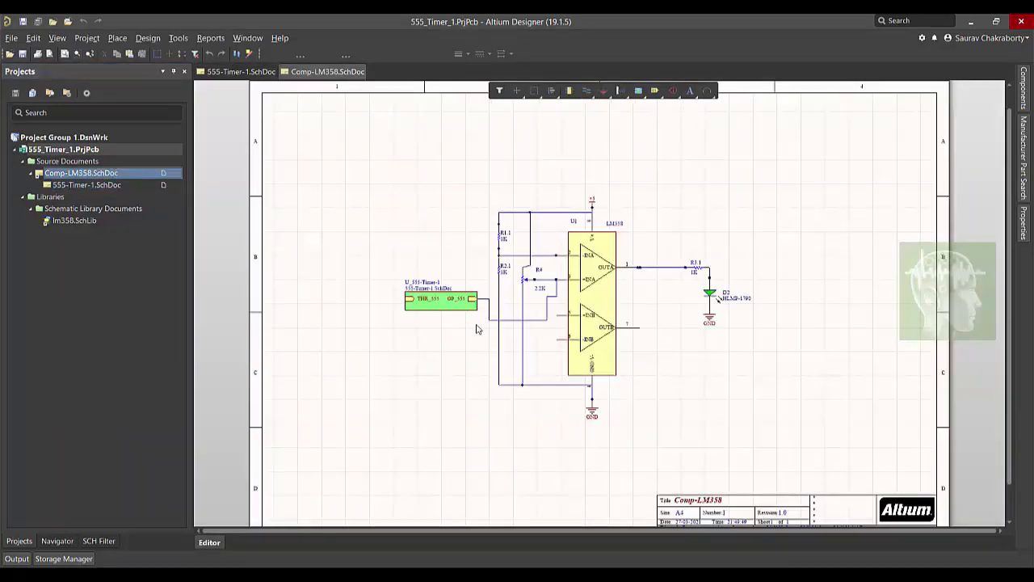
scroll(476, 329, "up", 3, "ctrl")
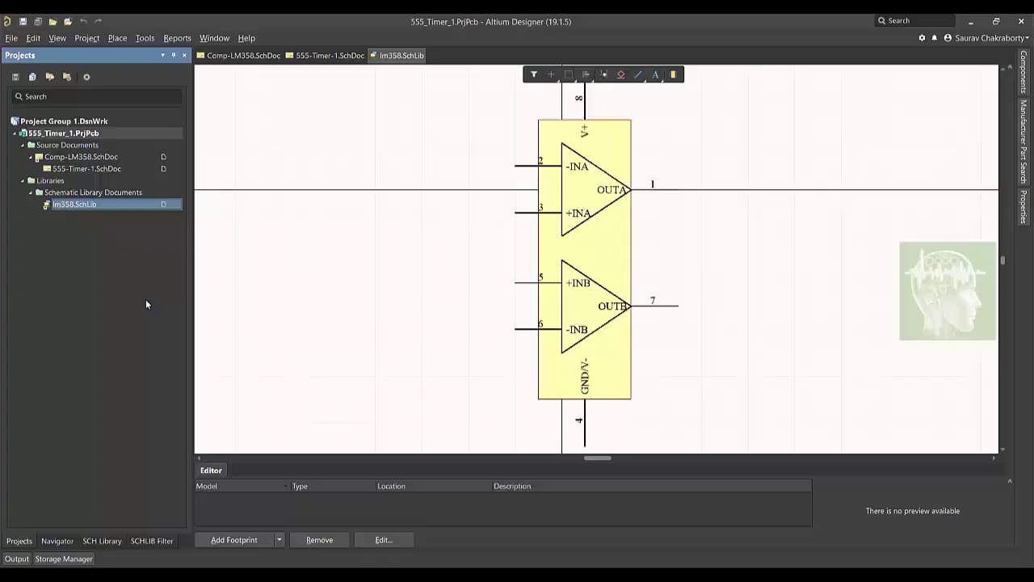
double_click(94, 161)
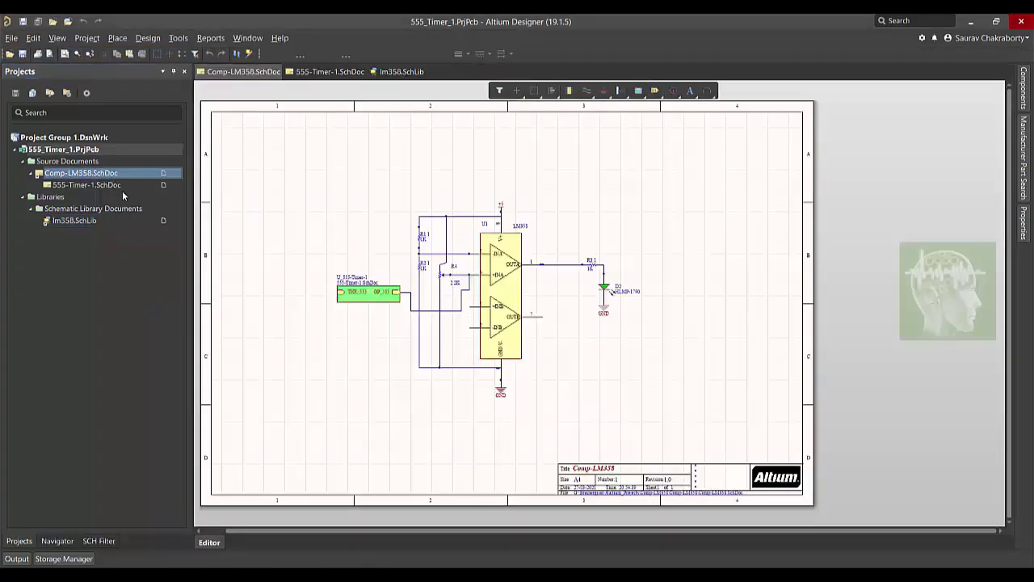
scroll(351, 327, "up", 1, "ctrl")
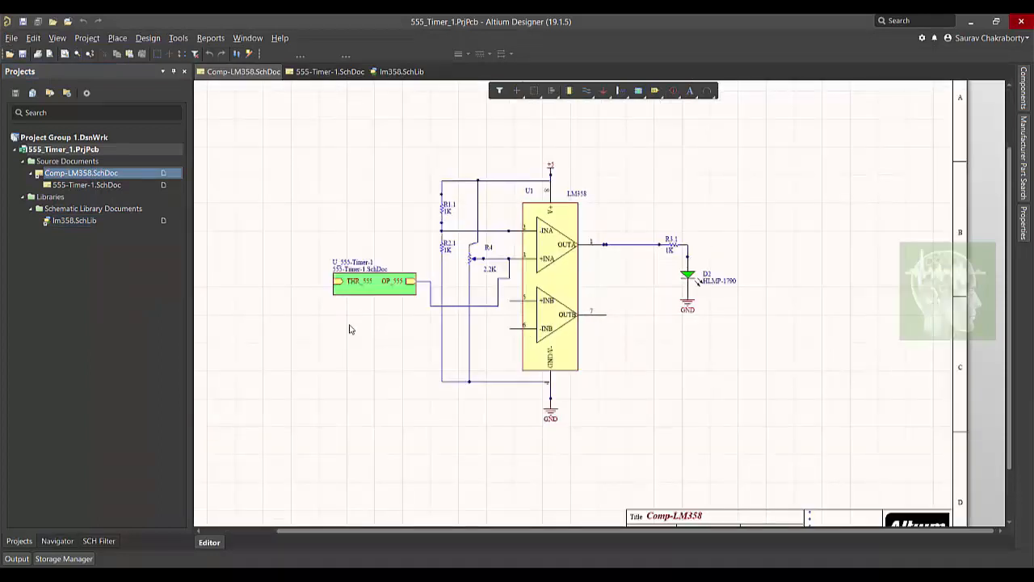
double_click(94, 185)
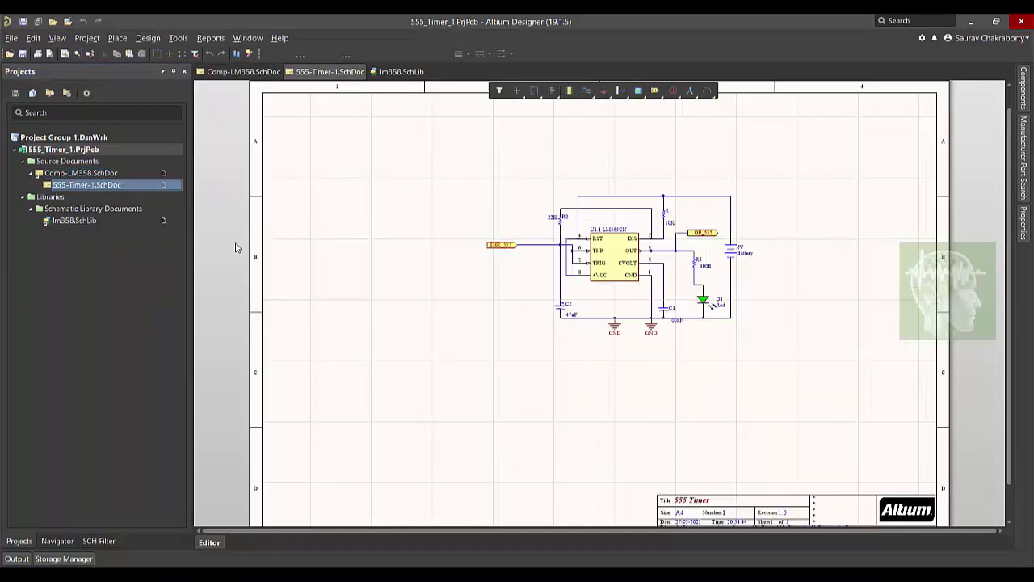
double_click(81, 220)
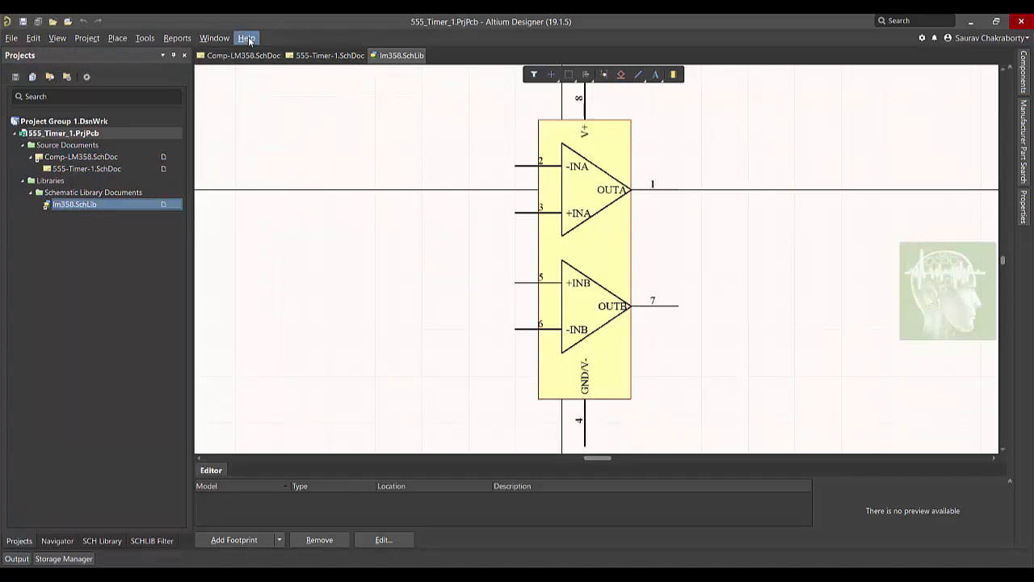
Tile the three open documents in one window and fit each document's circuit or symbol within its pane
left_click(224, 39)
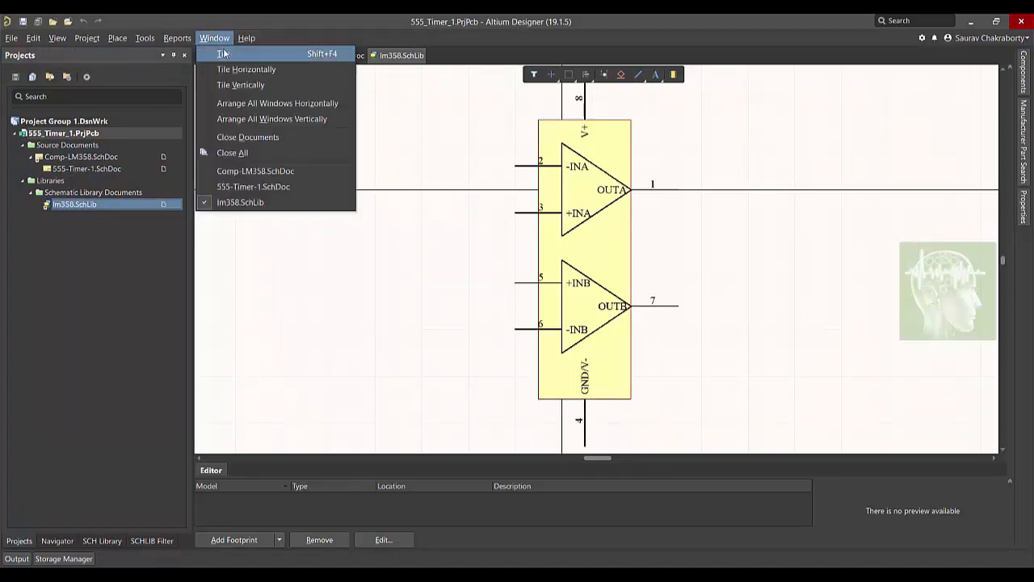
left_click(224, 53)
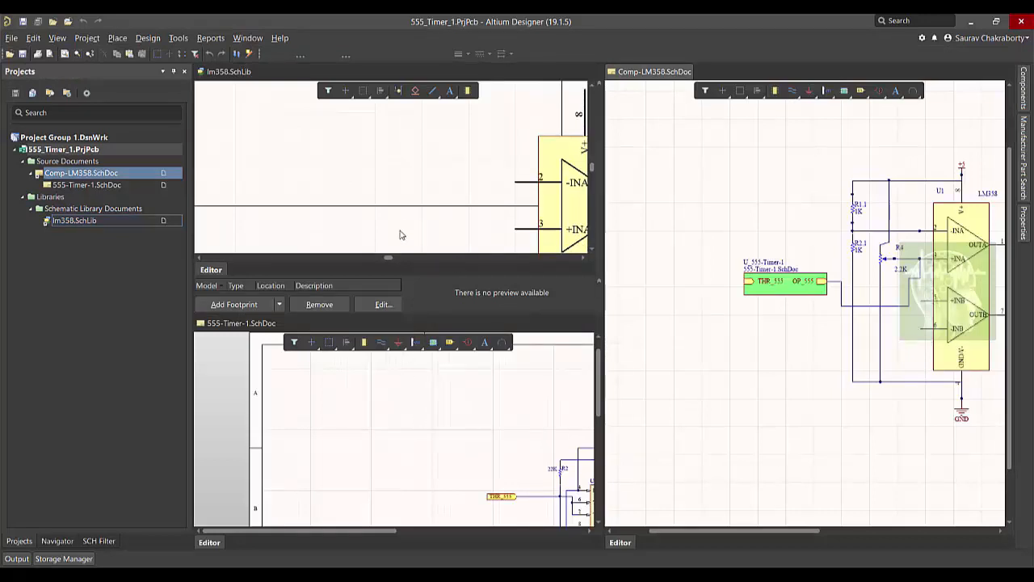
left_click(393, 194)
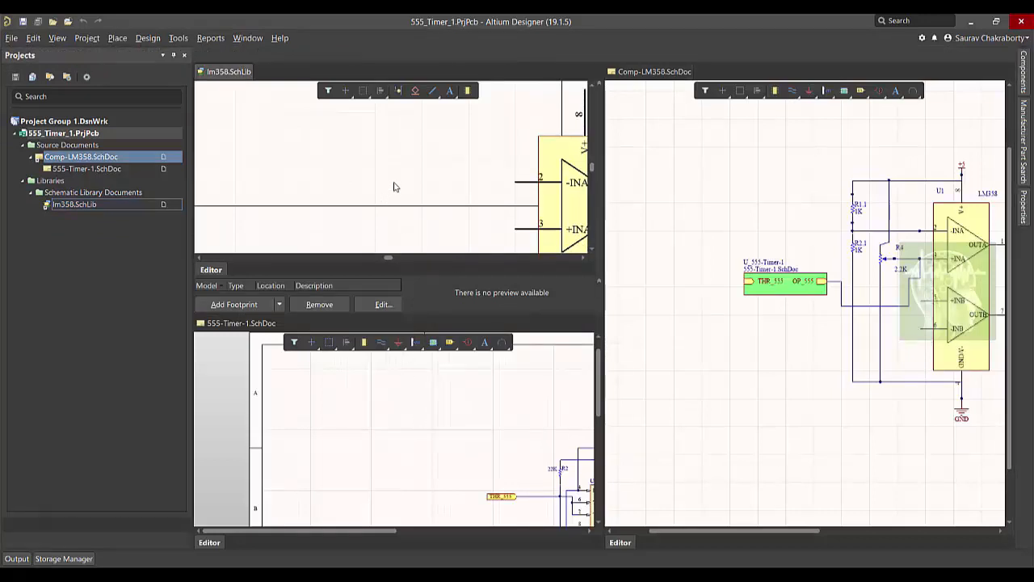
scroll(395, 186, "down", 2, "ctrl")
scroll(396, 186, "down", 2, "ctrl")
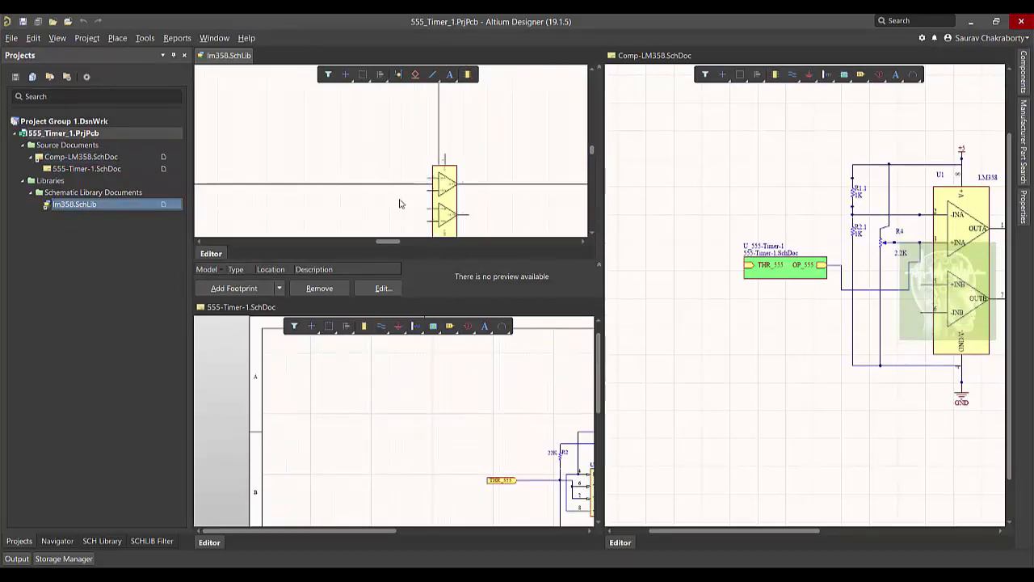
key("ctrl+Page_Down")
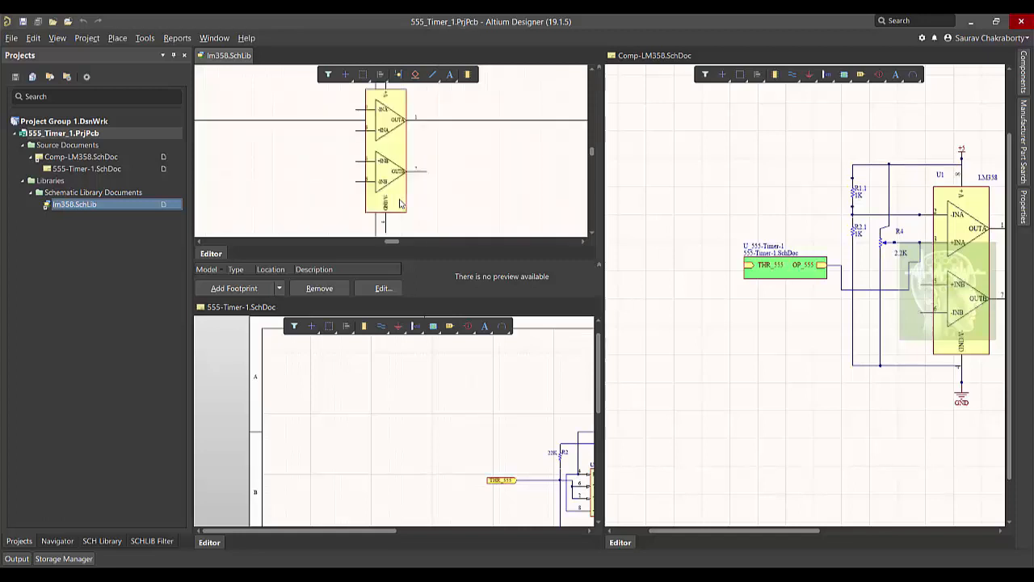
left_click(485, 418)
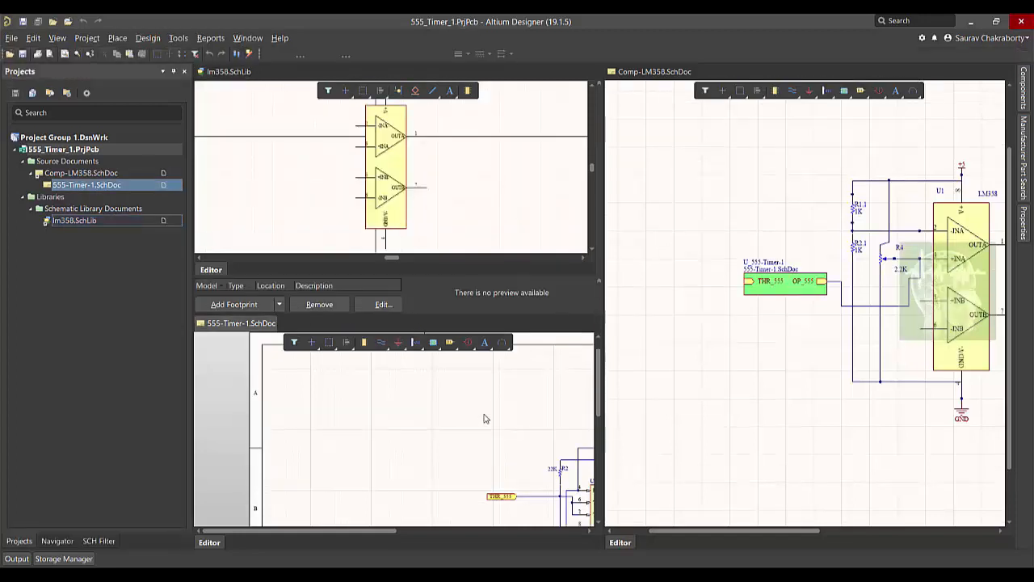
key("ctrl+Page_Down")
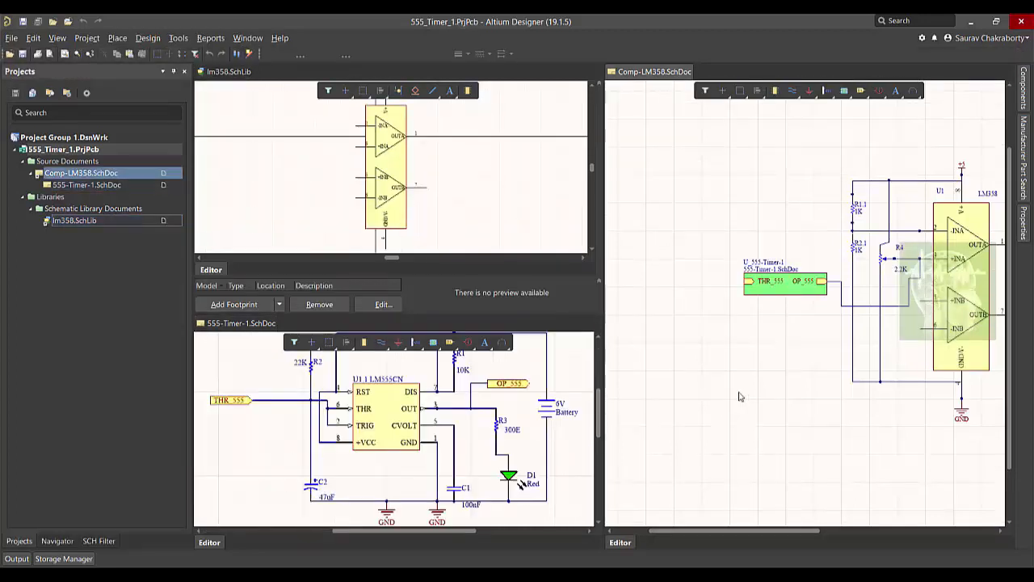
left_click(738, 396)
key("ctrl+Page_Down")
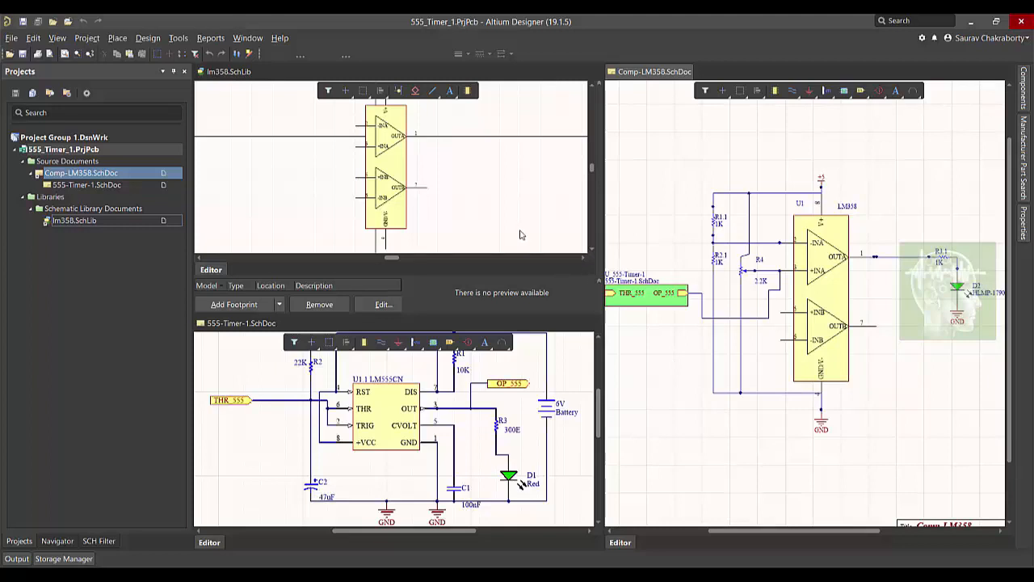
Select the OP_555 and -INA wires in Comp-LM358.SchDoc and the CVOLT-to-C1 wire in 555-Timer-1.SchDoc for inspection
left_click(771, 316)
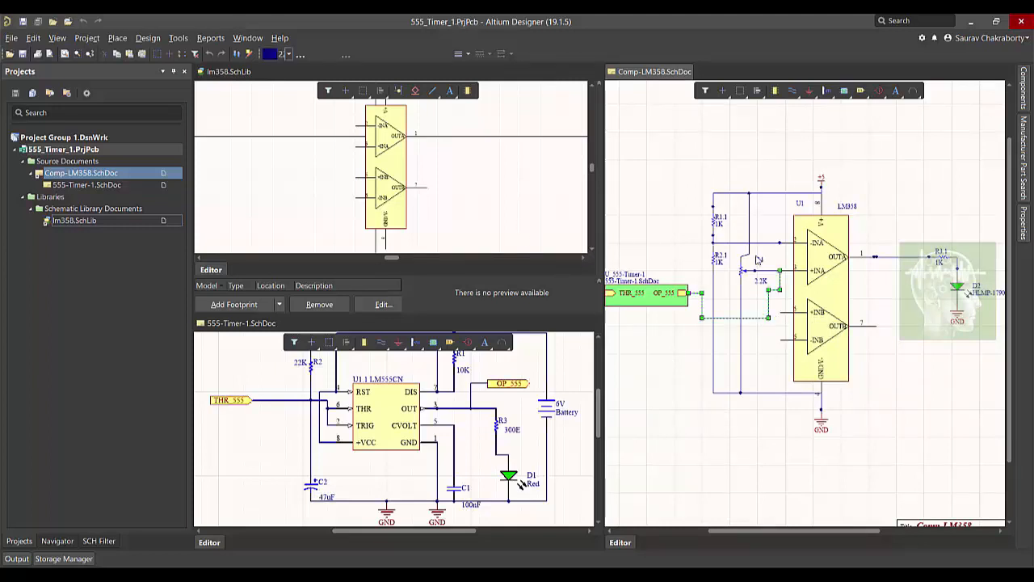
left_click(760, 243)
left_click(493, 408)
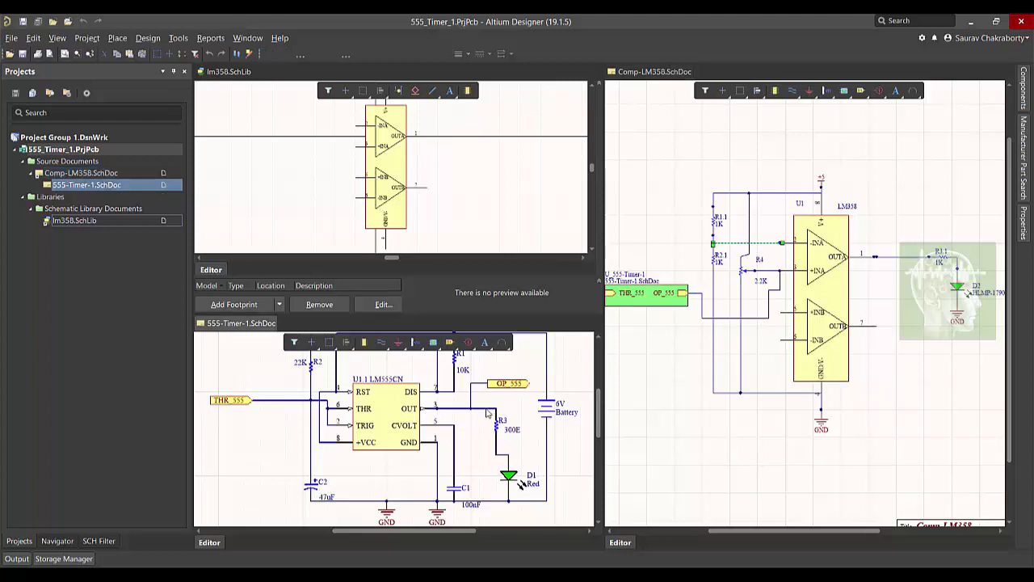
left_click(454, 451)
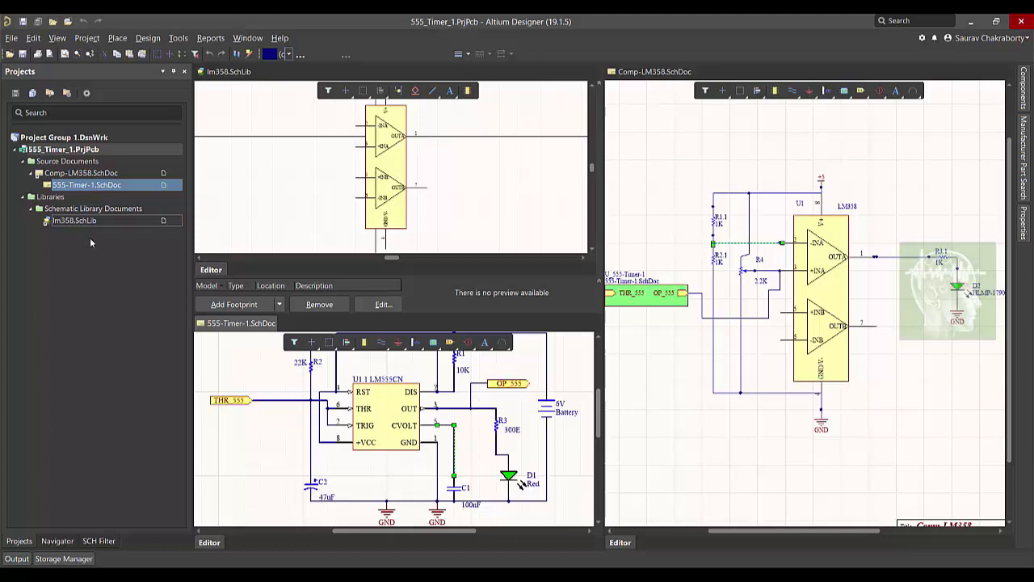
Close all the open documents and reopen only Comp-LM358.SchDoc and 555-Timer-1.SchDoc
left_click(248, 38)
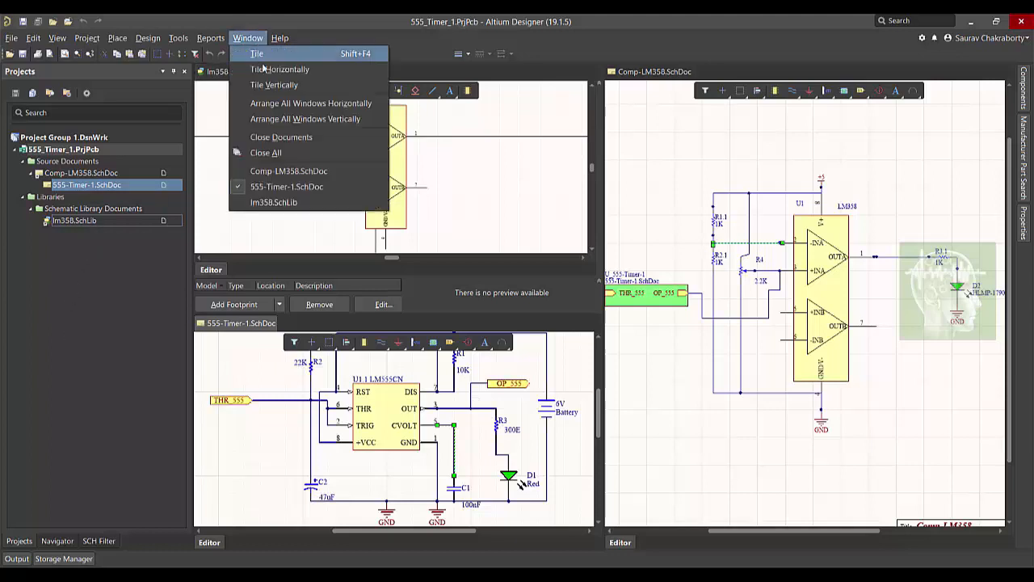
left_click(275, 137)
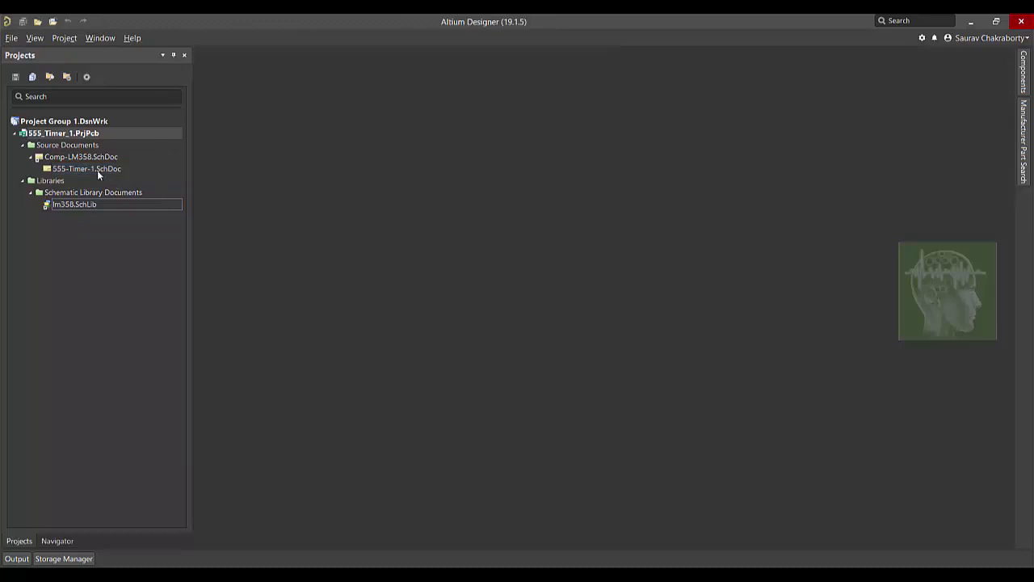
double_click(93, 158)
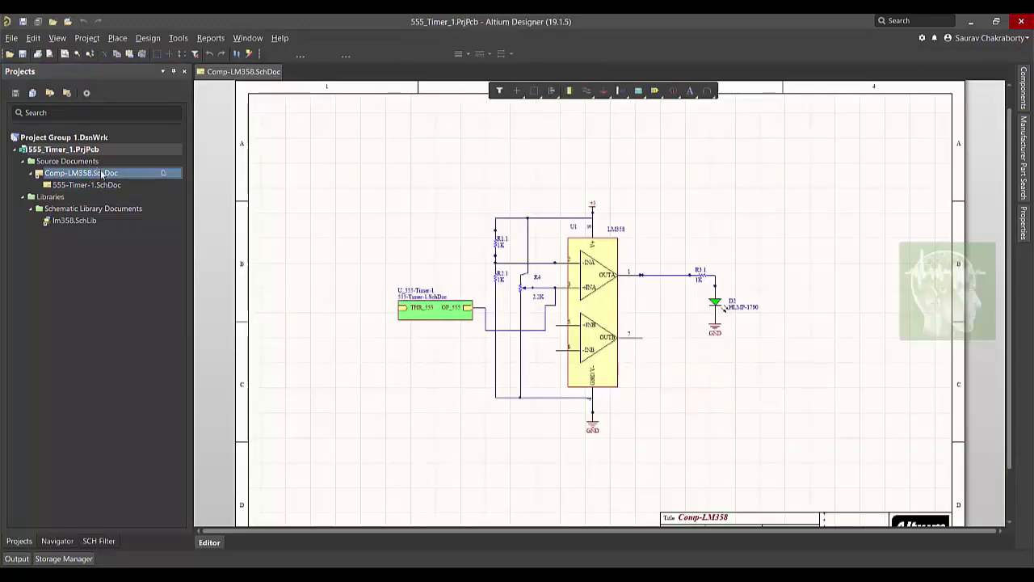
double_click(89, 185)
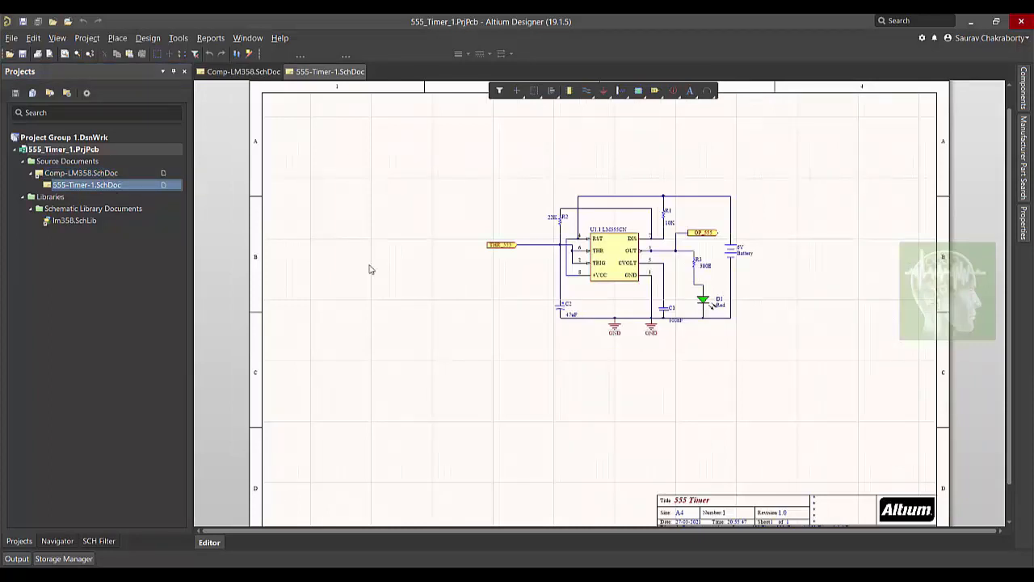
Tile the 555-Timer-1.SchDoc and Comp-LM358.SchDoc schematics vertically, side by side
left_click(243, 38)
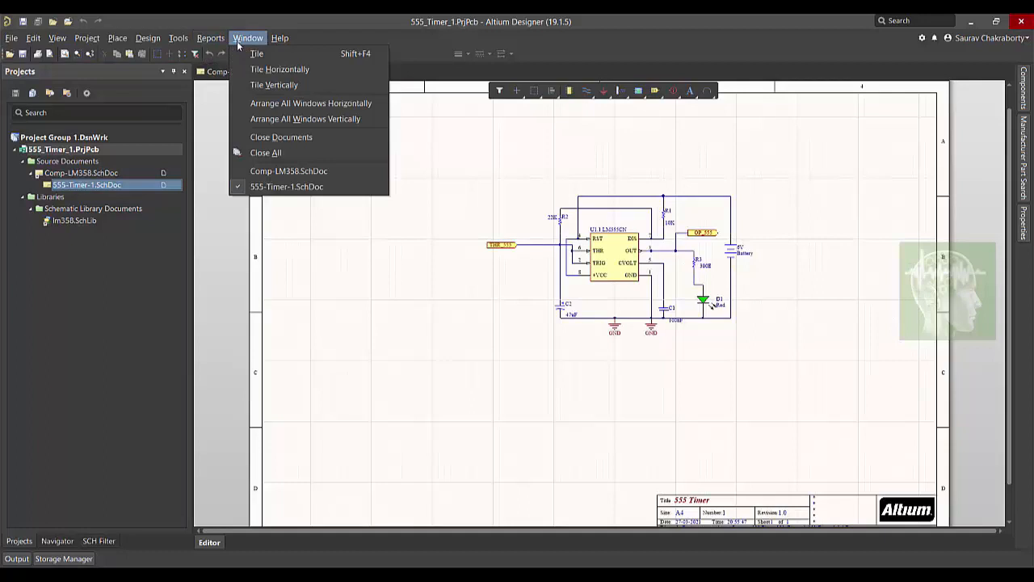
left_click(260, 85)
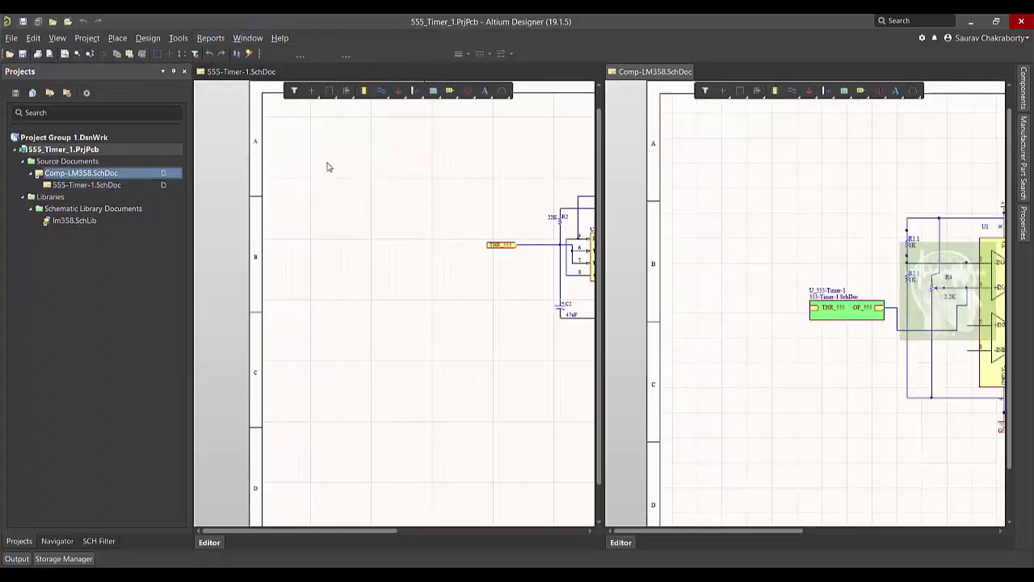
left_click_drag(516, 301, 402, 291)
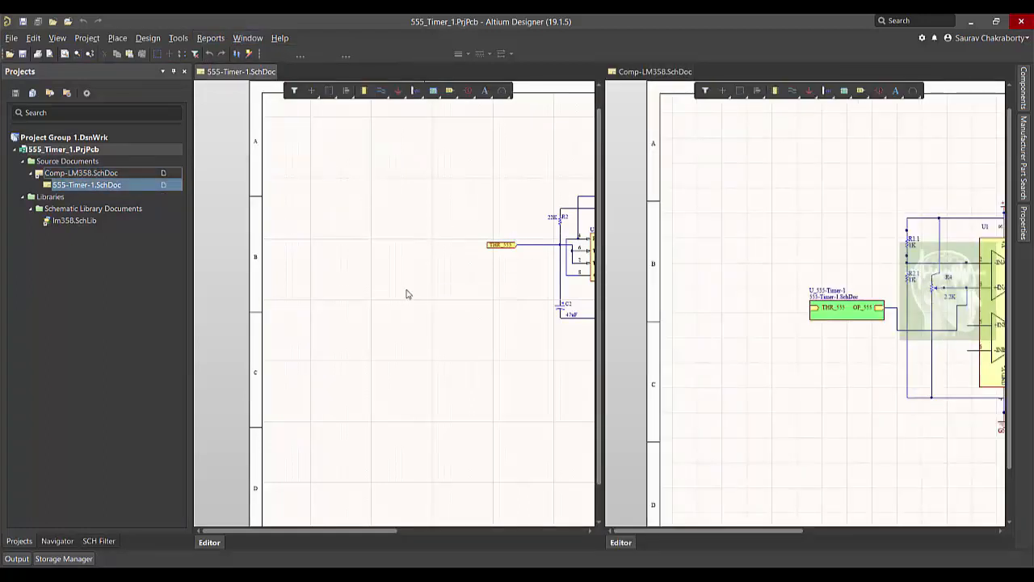
left_click(644, 72)
mouse_move(644, 73)
left_mouse_down()
mouse_move(767, 68)
mouse_move(1016, 105)
mouse_move(1023, 118)
mouse_move(671, 76)
mouse_move(656, 88)
left_mouse_up()
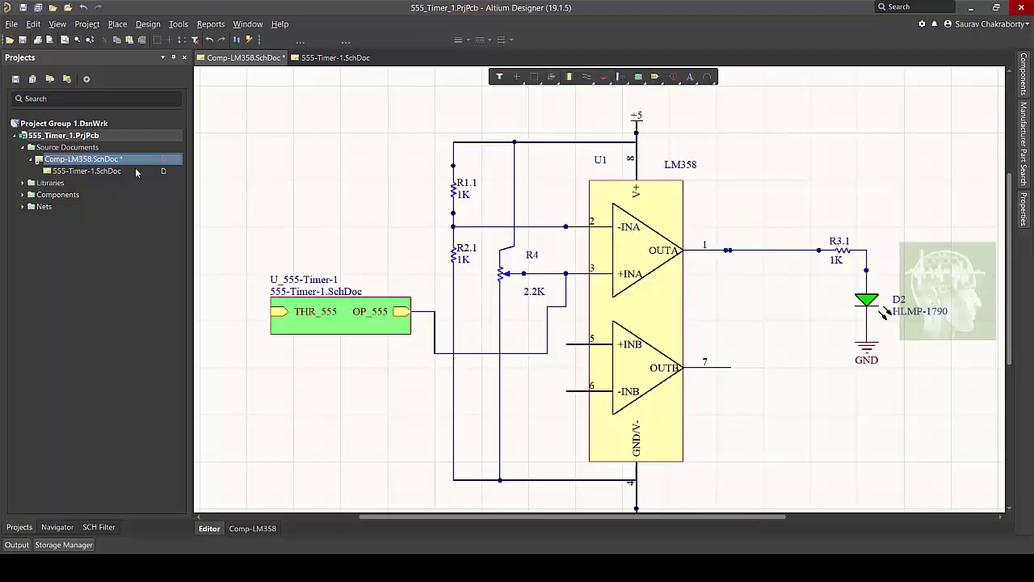
Highlight the net between the LM555CN's OUT pin, the OP_555 port and R3 in 555-Timer-1.SchDoc, and clear the highlight
double_click(136, 170)
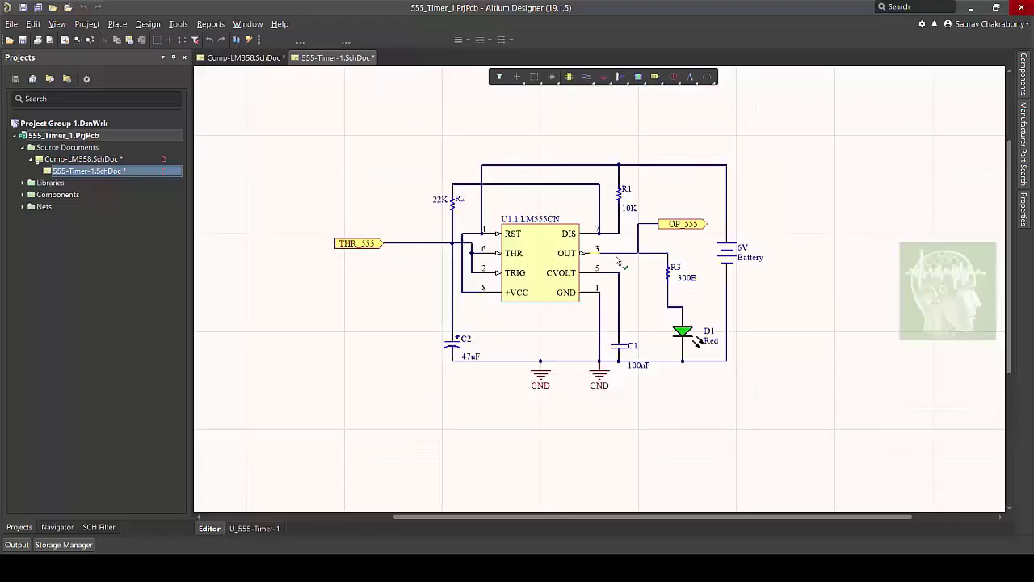
left_click(616, 257, "ctrl")
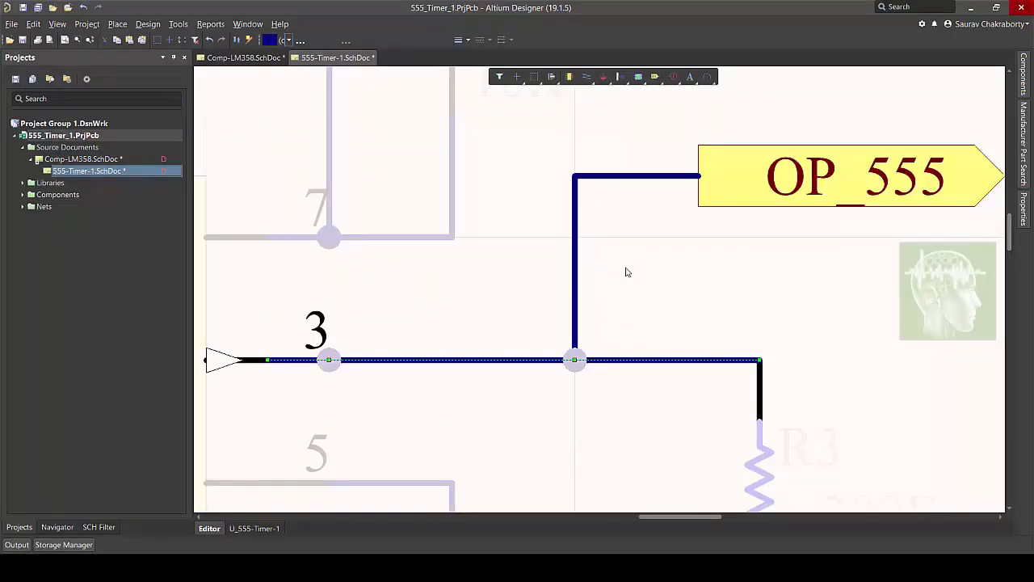
left_click(723, 311)
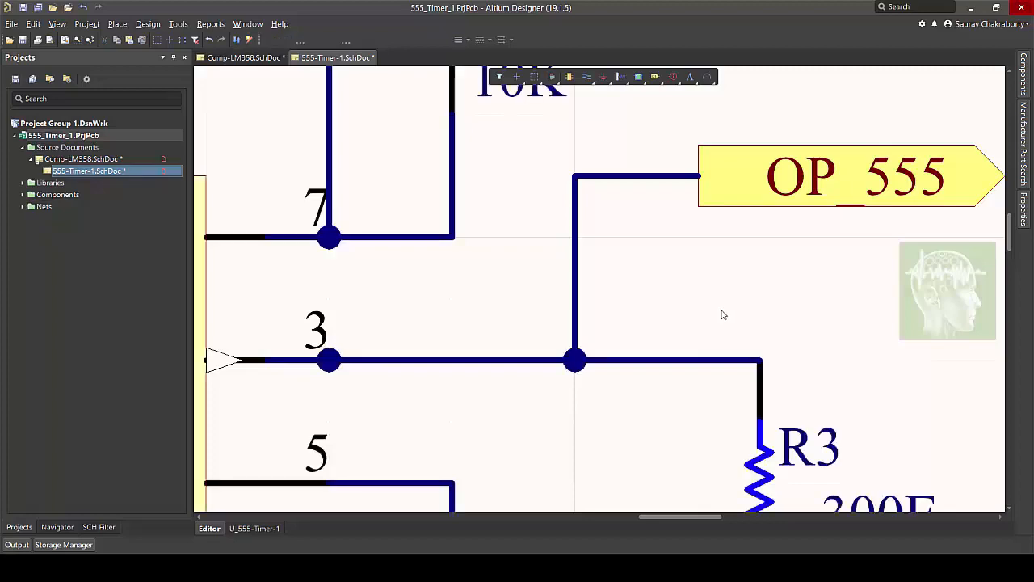
Highlight the net joining the THR_555 port, the LM555CN's THR and TRIG pins and C2 in 555-Timer-1.SchDoc, and clear the highlight
scroll(727, 309, "down", 4, "ctrl")
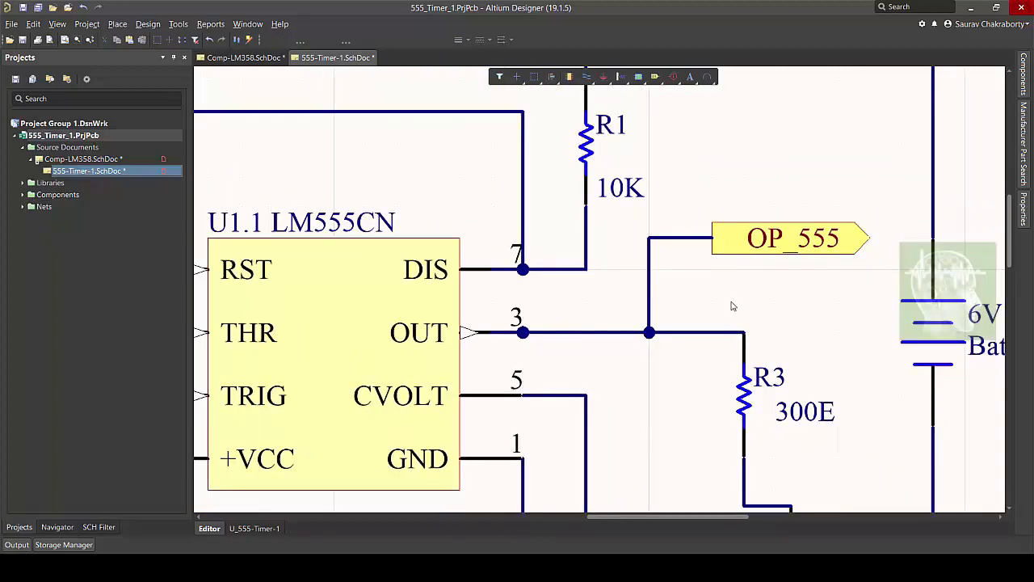
scroll(732, 306, "down", 3, "ctrl")
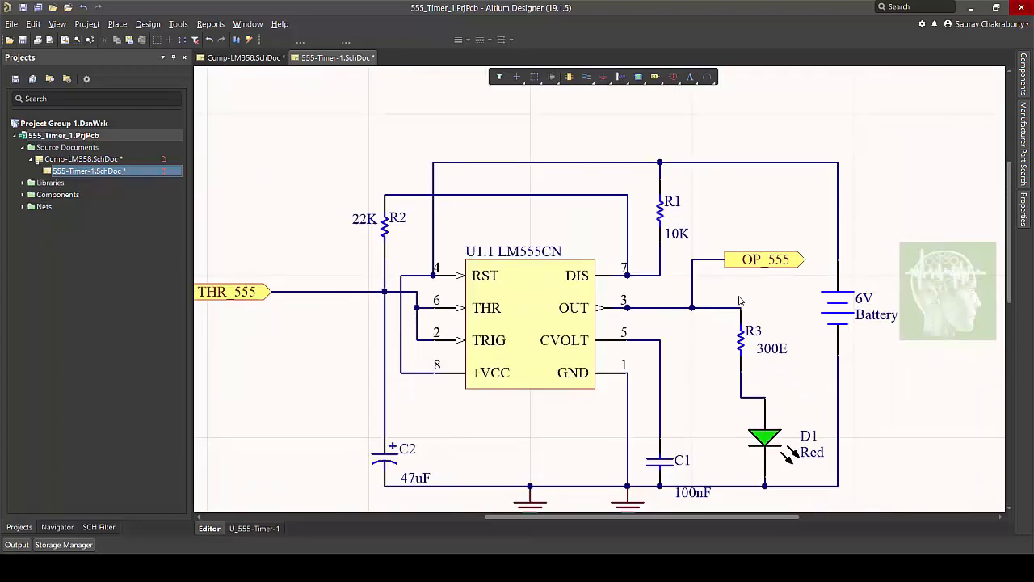
scroll(746, 304, "down", 1, "ctrl")
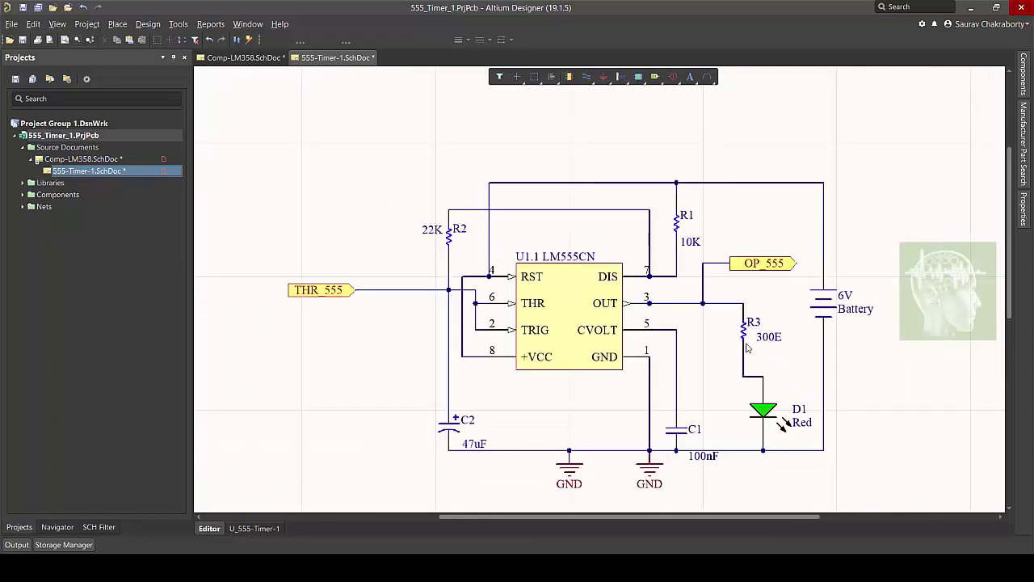
left_click(478, 329, "alt")
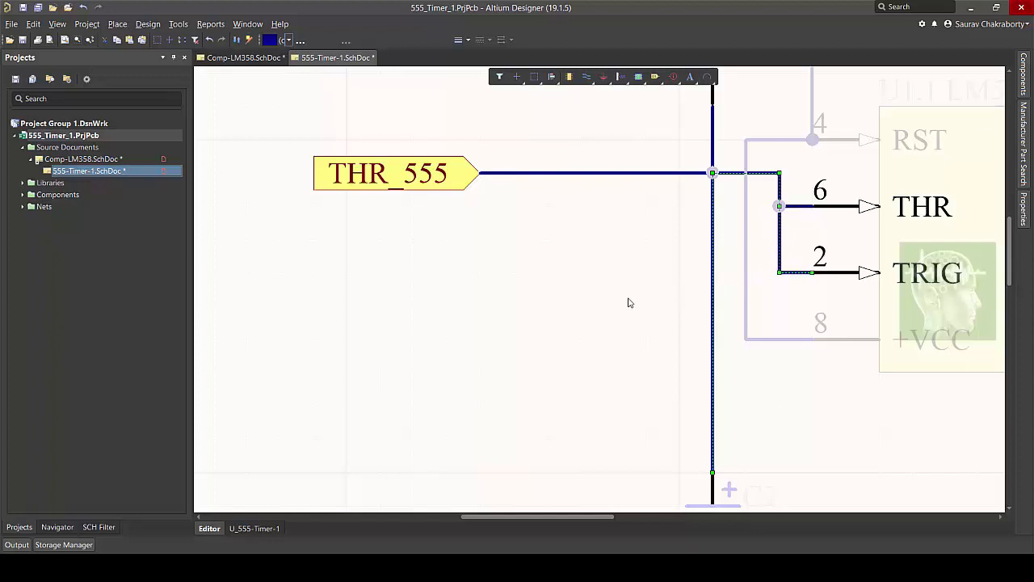
scroll(526, 344, "down", 5, "ctrl")
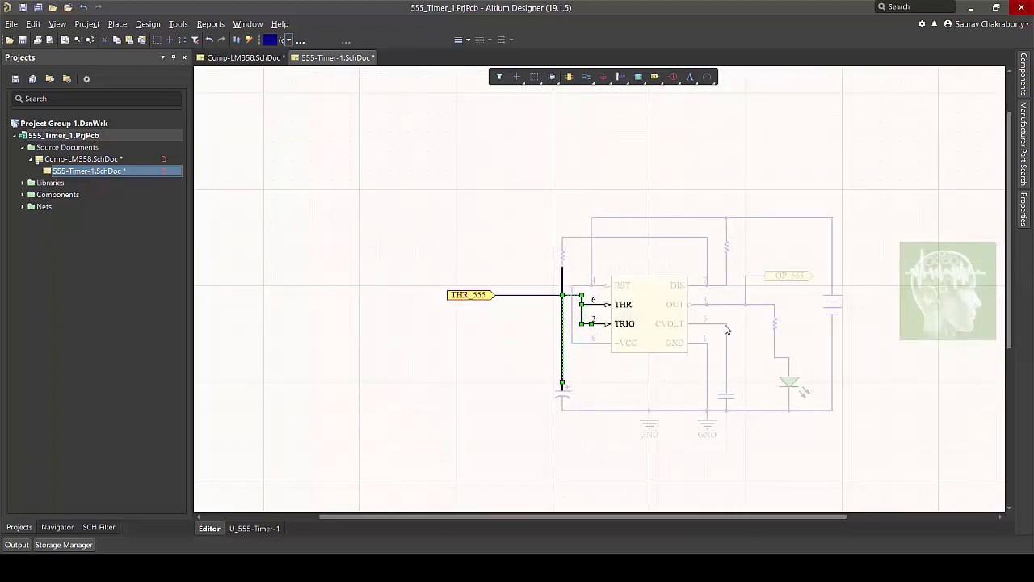
left_click(792, 323)
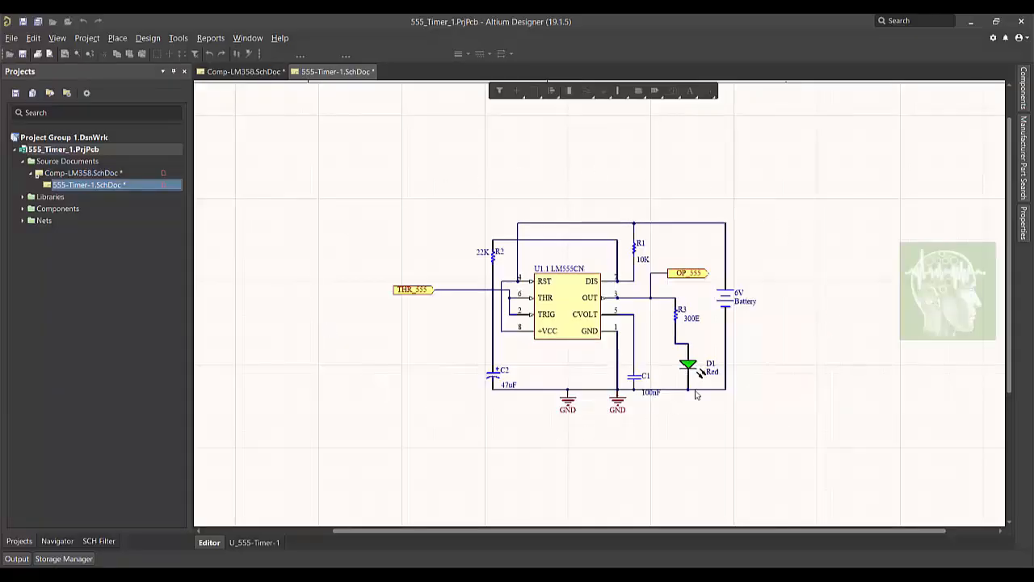
Show Comp-LM358.SchDoc and jump from its U_555-Timer-1 sheet symbol into the child sheet 555-Timer-1.SchDoc
left_click(117, 174)
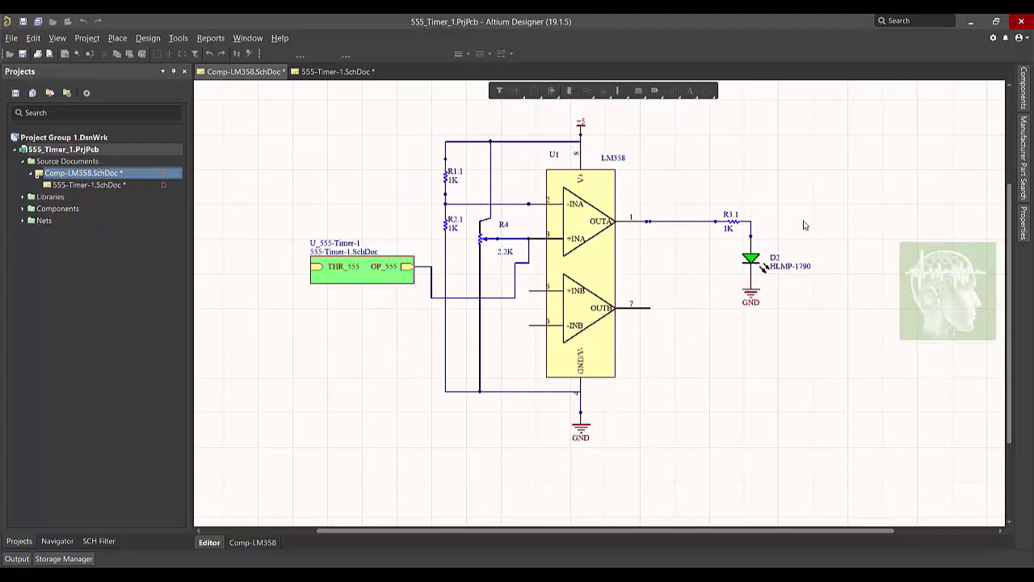
double_click(364, 277, "ctrl")
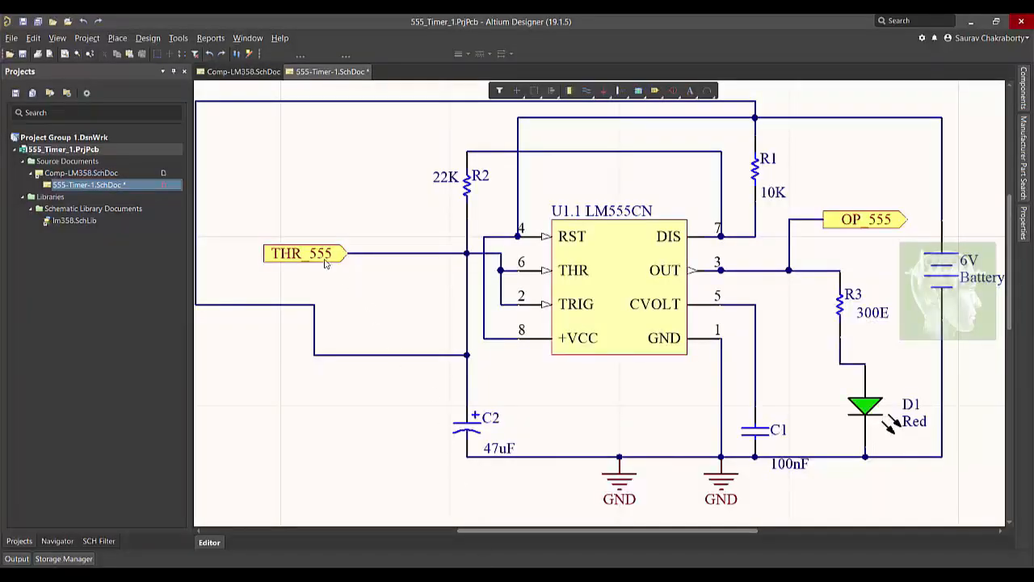
Delete the THR_555 port and the wire linking it to the junction below R2 in 555-Timer-1.SchDoc
left_click(321, 256)
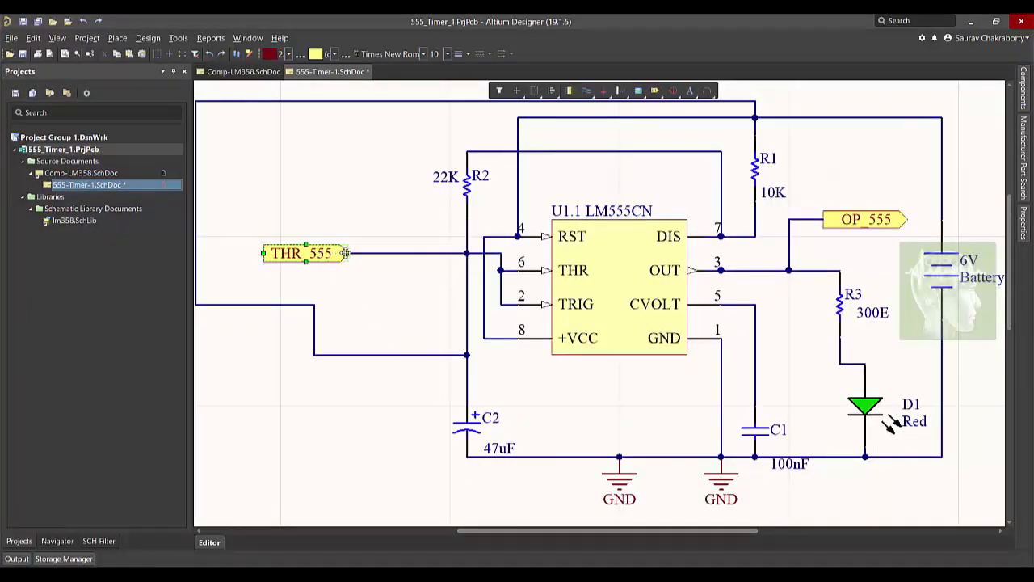
left_click(423, 253)
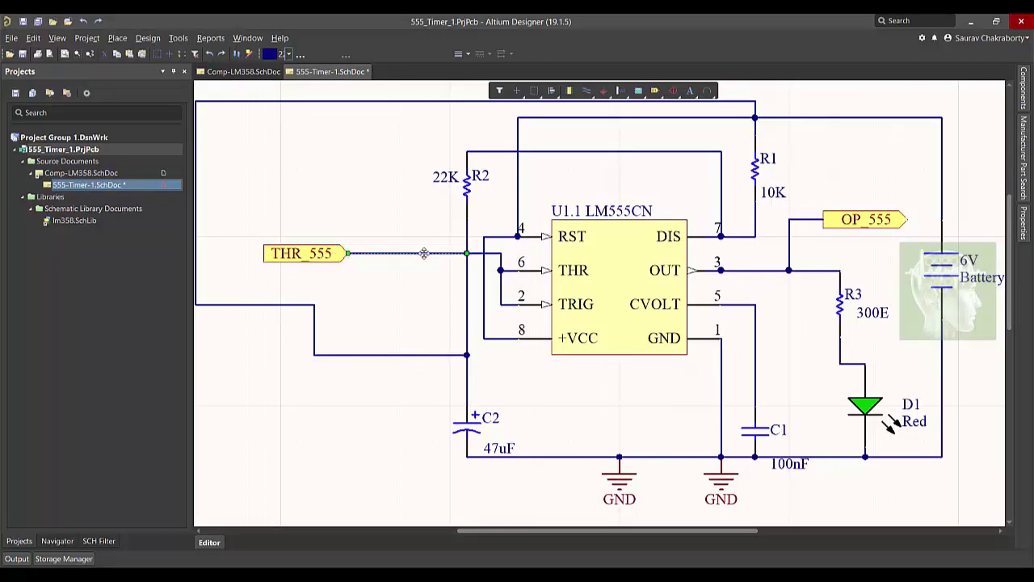
key("Delete")
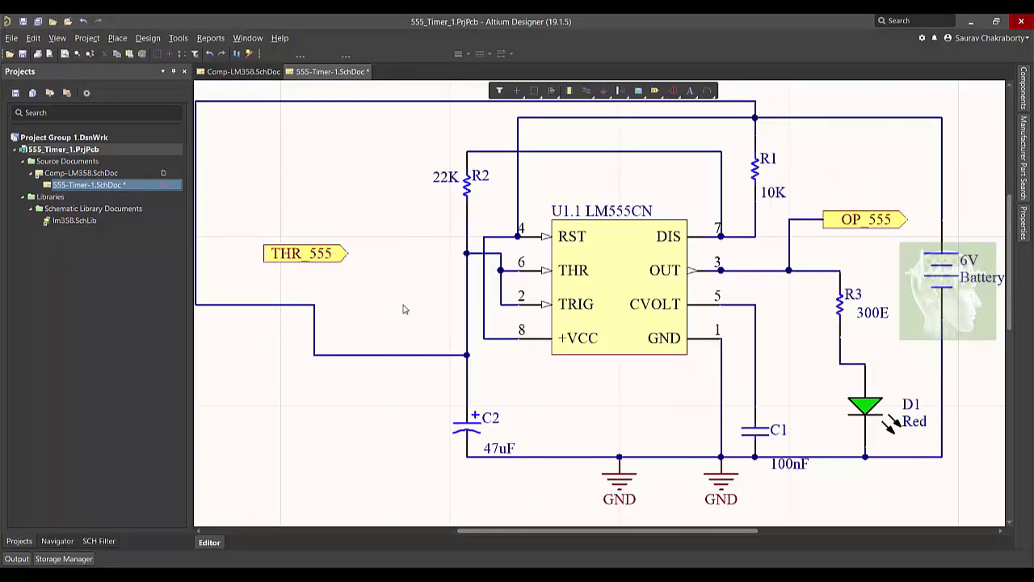
left_click(311, 257)
key("Delete")
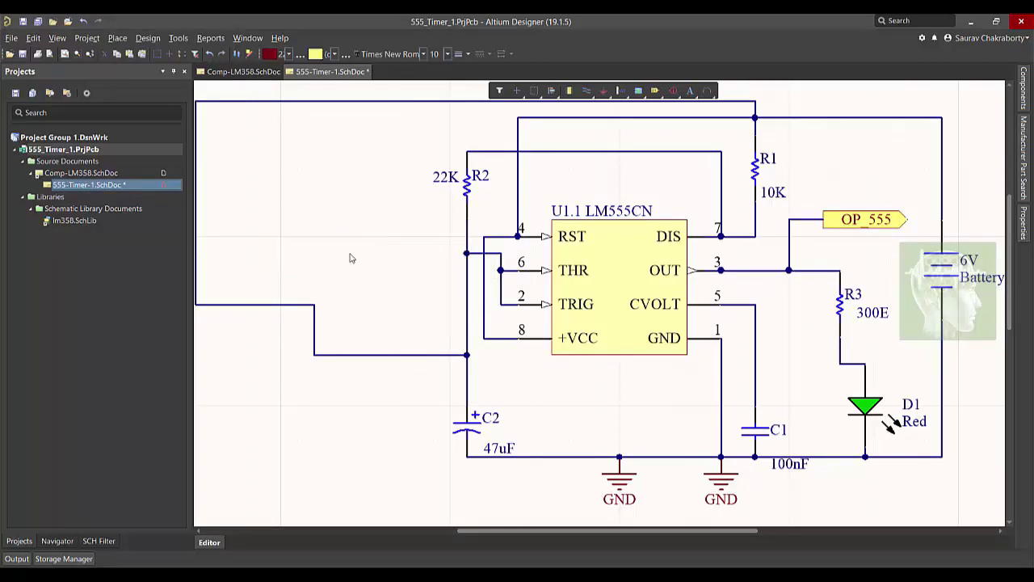
Paste the THR_555 port near the junction below R2 and reposition it so that wires connect it to that junction
key("ctrl+v")
left_click(416, 255)
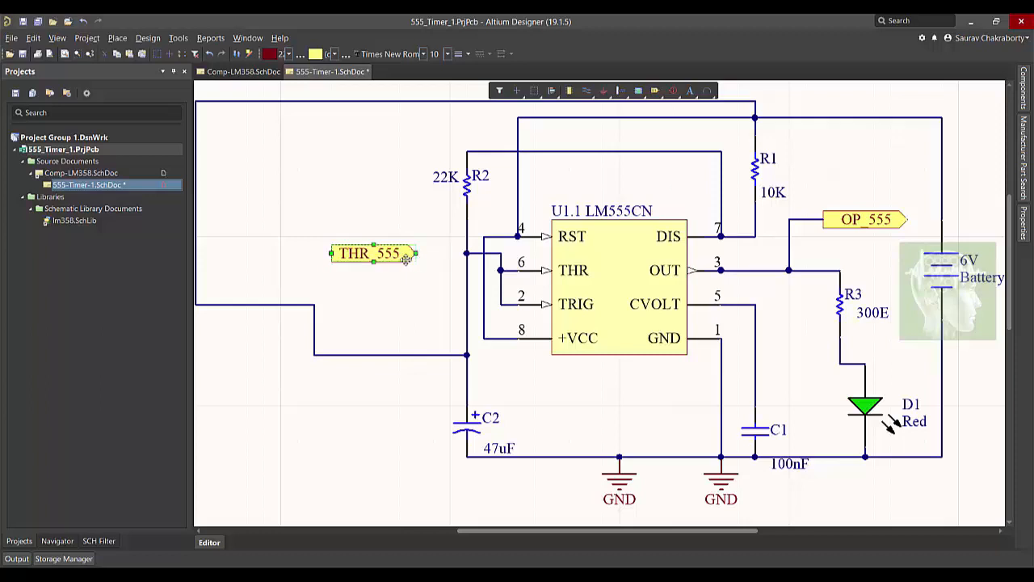
mouse_move(396, 255)
left_mouse_down()
mouse_move(461, 253)
mouse_move(399, 253)
left_mouse_up()
left_click(434, 257)
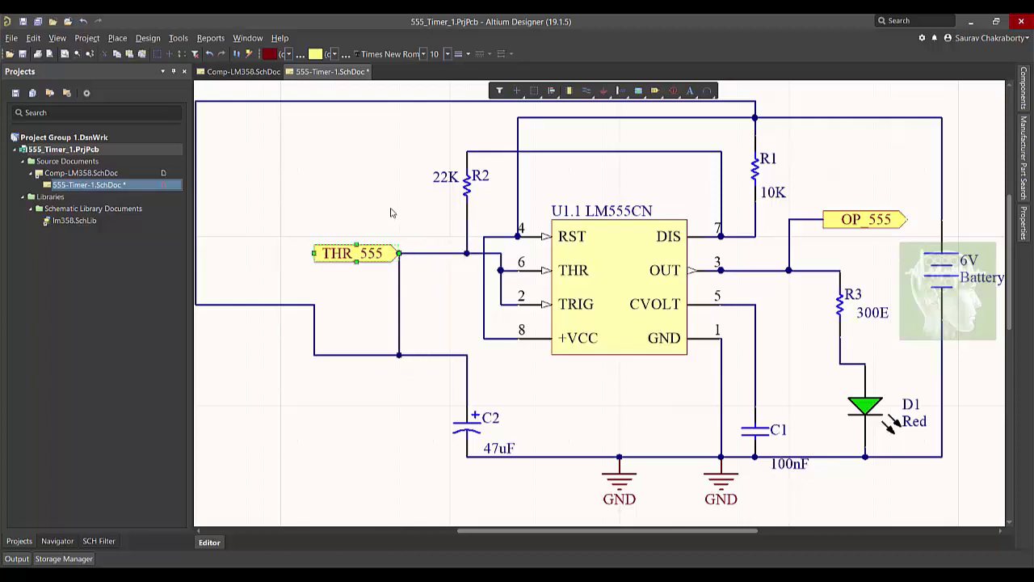
left_click(392, 213)
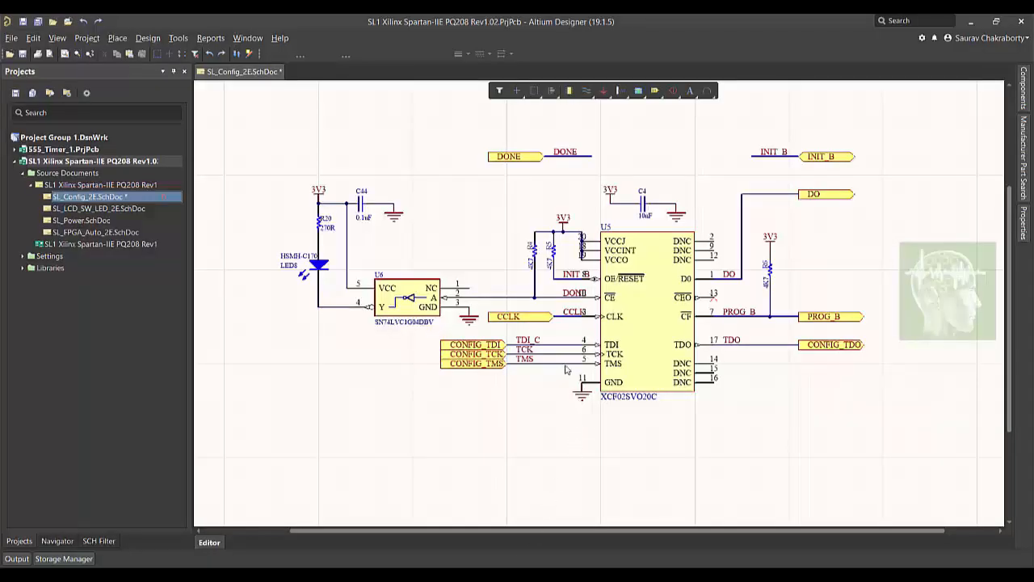
Delete the three wires between the CONFIG_TDI, CONFIG_TCK and CONFIG_TMS ports and U5's pins in SL_Config_2E.SchDoc
scroll(564, 368, "up", 2, "ctrl")
scroll(543, 372, "up", 3, "ctrl")
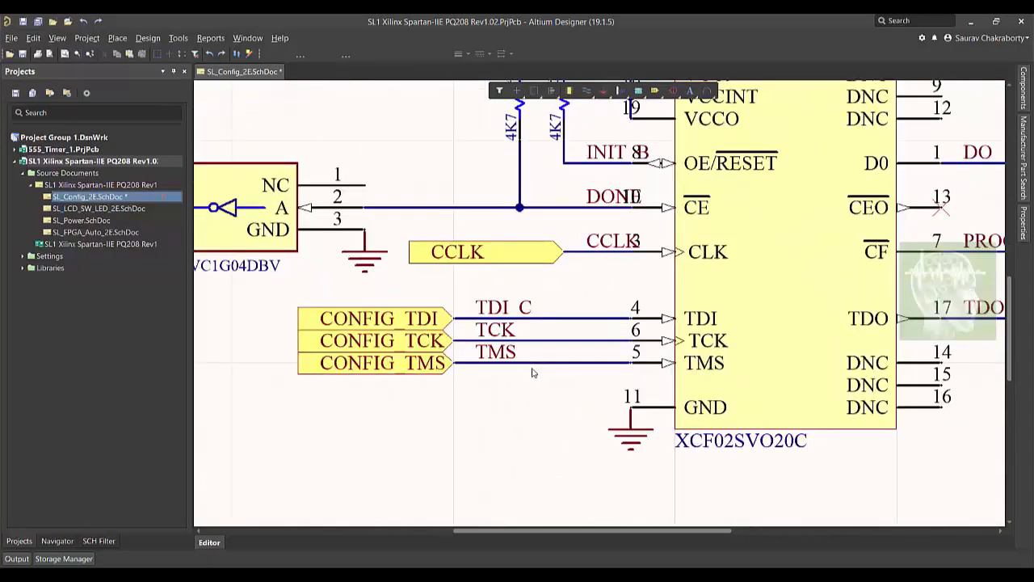
left_click(541, 317)
key("Delete")
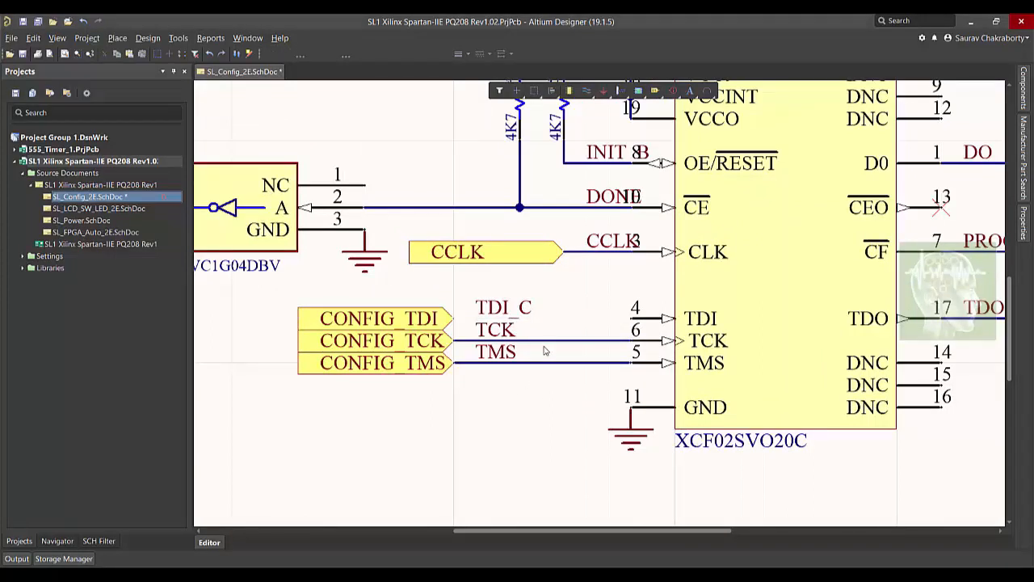
left_click(546, 341)
key("Delete")
left_click(545, 362)
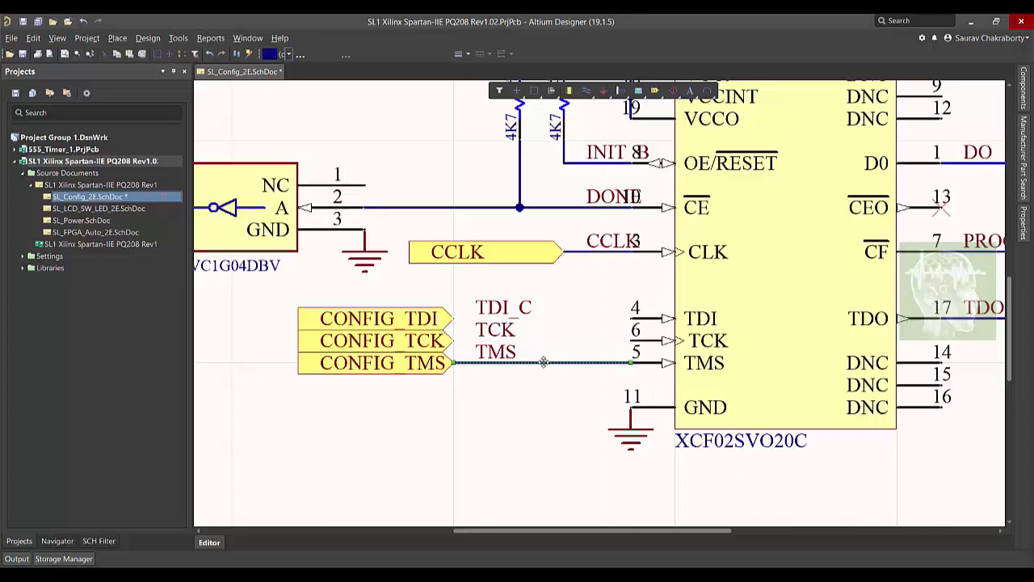
key("Delete")
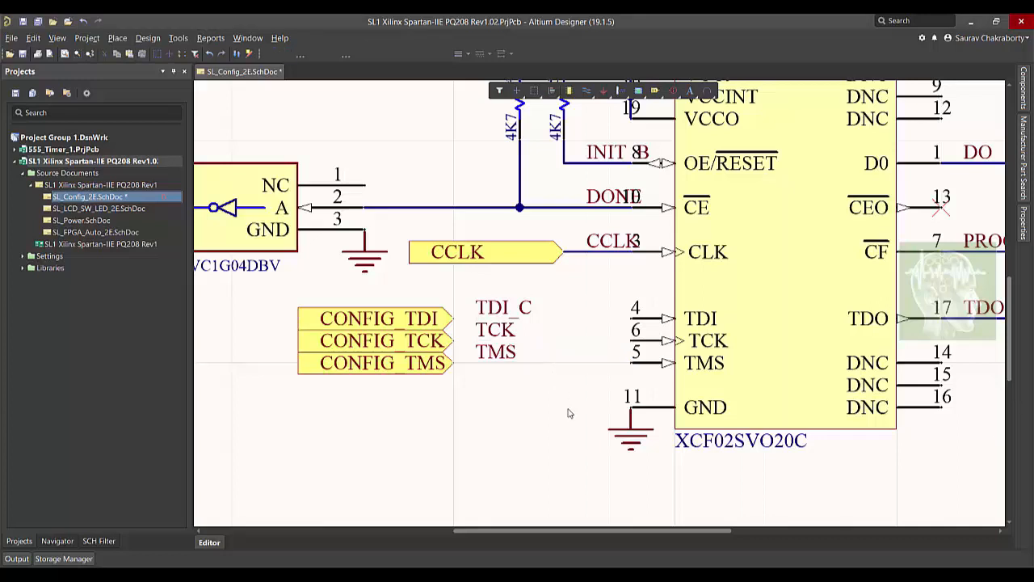
Move the CONFIG_TDI, CONFIG_TCK and CONFIG_TMS ports together so they touch U5's TDI, TCK and TMS pins
left_click_drag(283, 294, 457, 407)
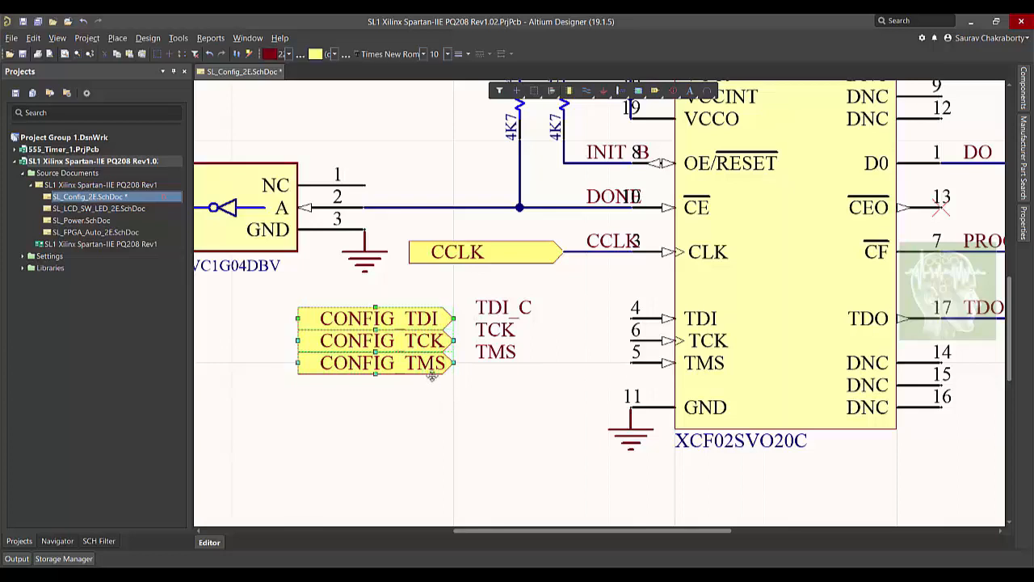
left_click_drag(432, 373, 637, 365)
left_click(533, 413)
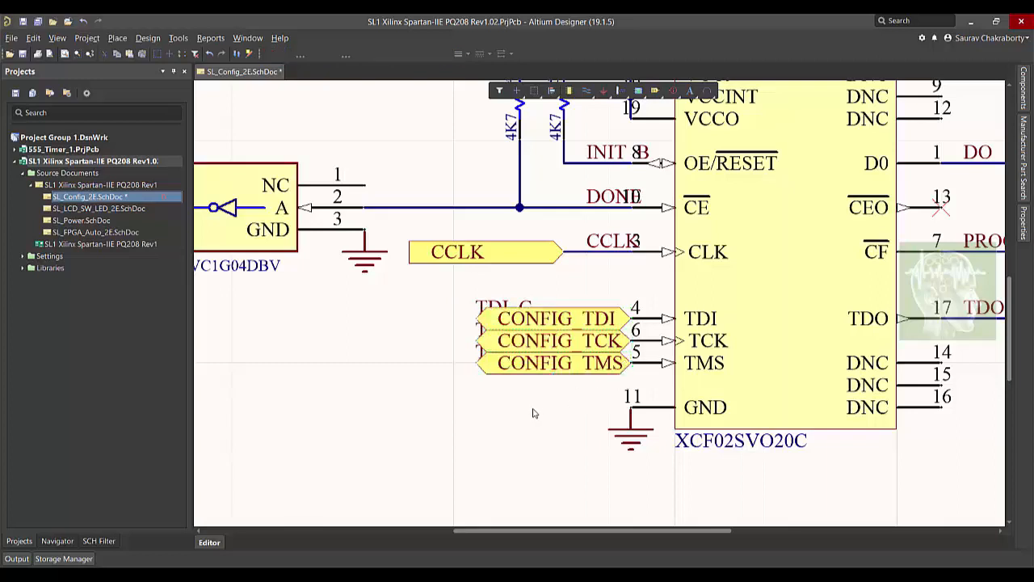
key("ctrl+z")
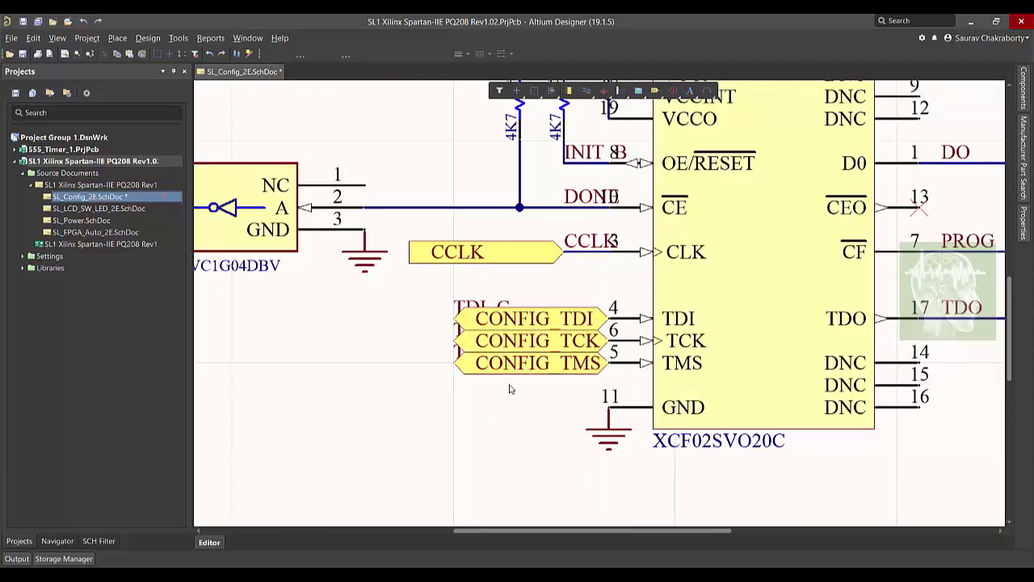
Select the CONFIG_TCK, CONFIG_TDI and CONFIG_TMS ports together and pull them away from U5's pins
left_click(510, 344)
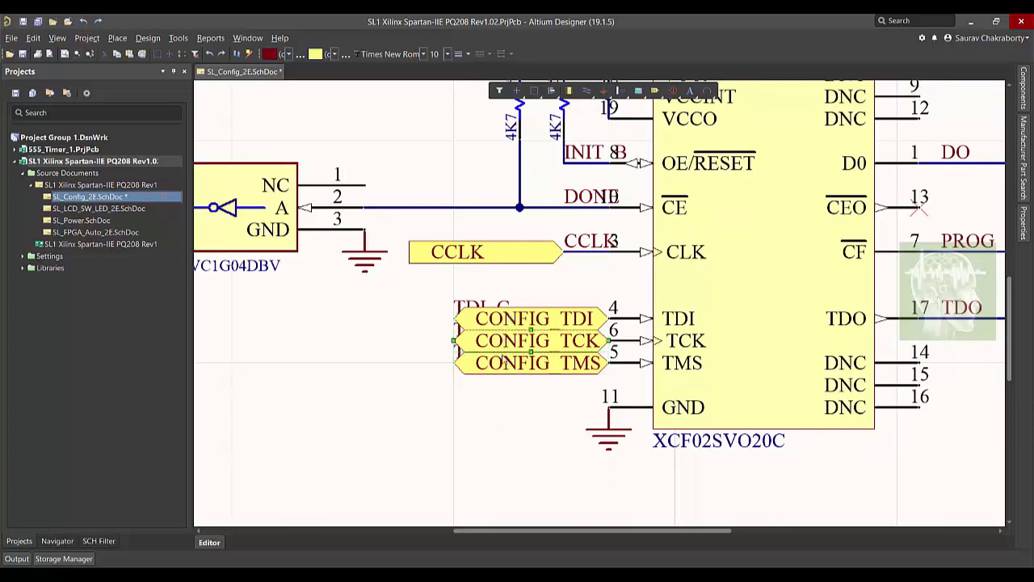
left_click(509, 319, "shift")
left_click(510, 368, "shift")
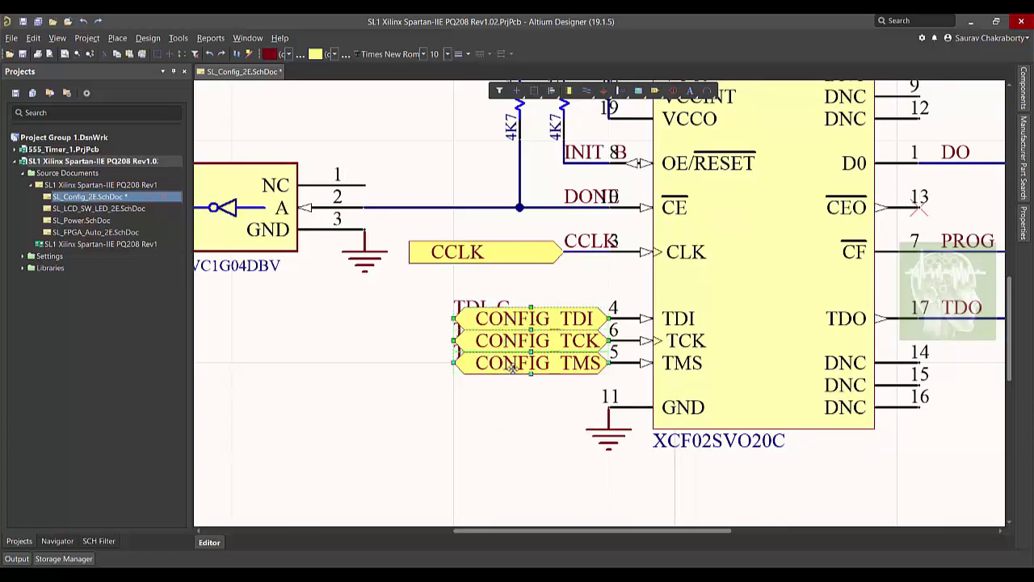
left_click_drag(511, 369, 345, 366)
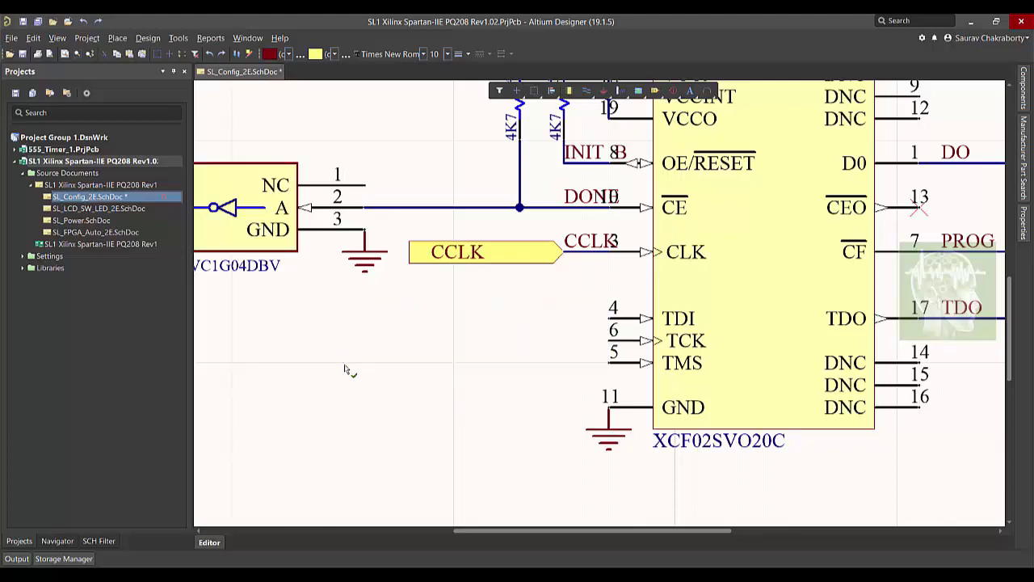
left_click(371, 400)
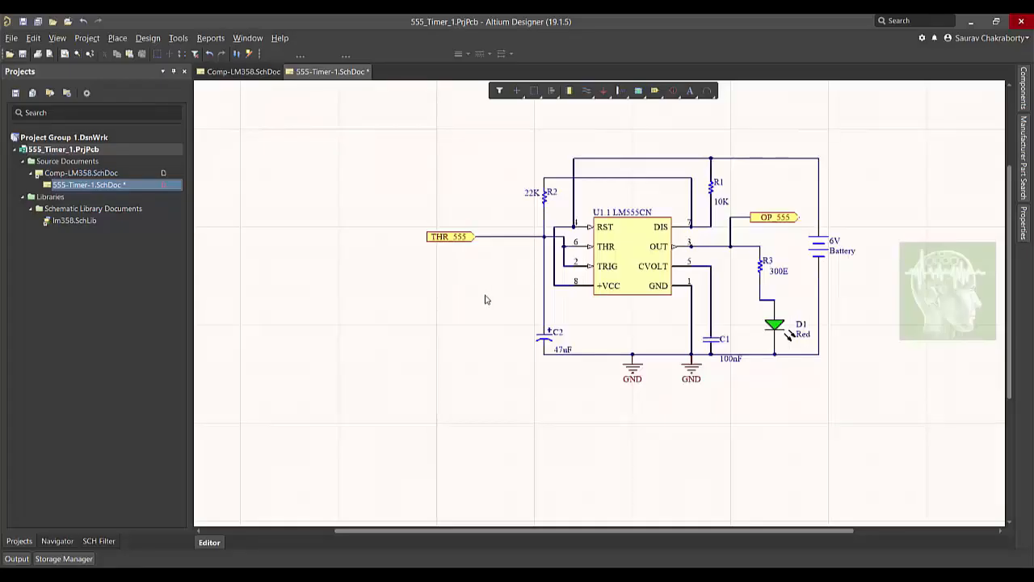
Route a wire in 555-Timer-1.SchDoc from the line above C2 around the THR_555 port to the junction above R1
key("ctrl+w")
left_click(543, 295)
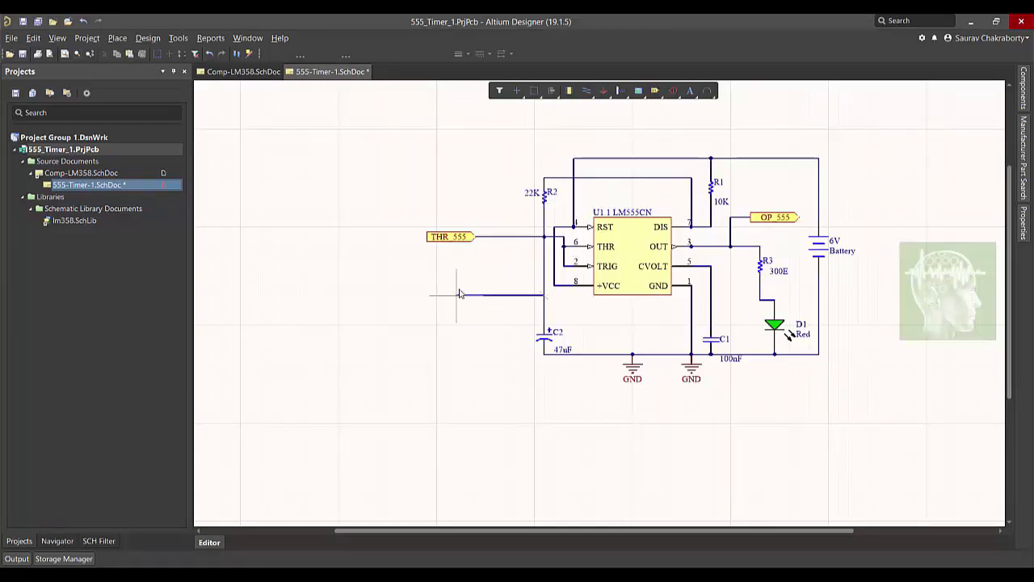
left_click(459, 294)
left_click(459, 266)
left_click(386, 234)
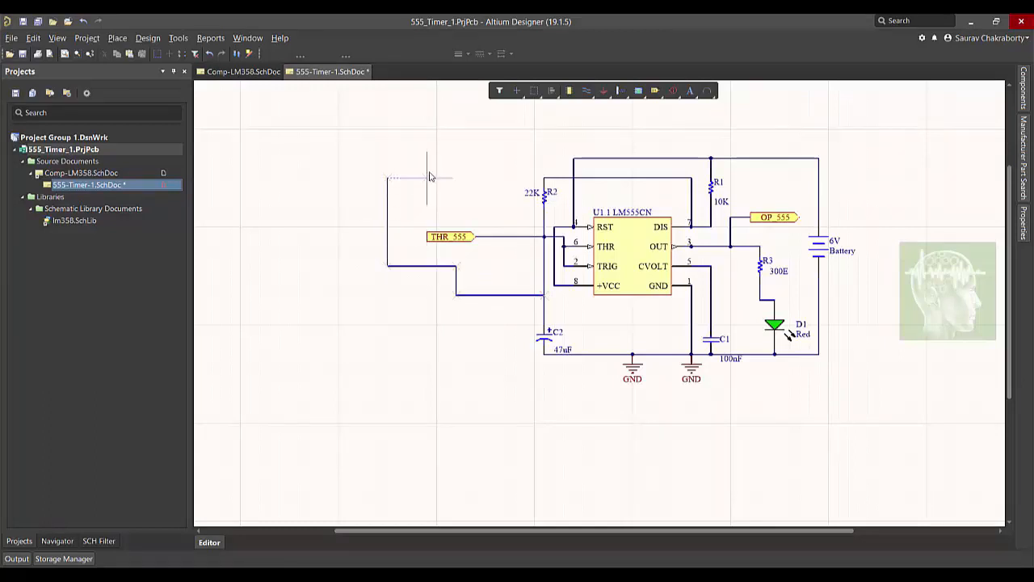
left_click(711, 149)
left_click(712, 159)
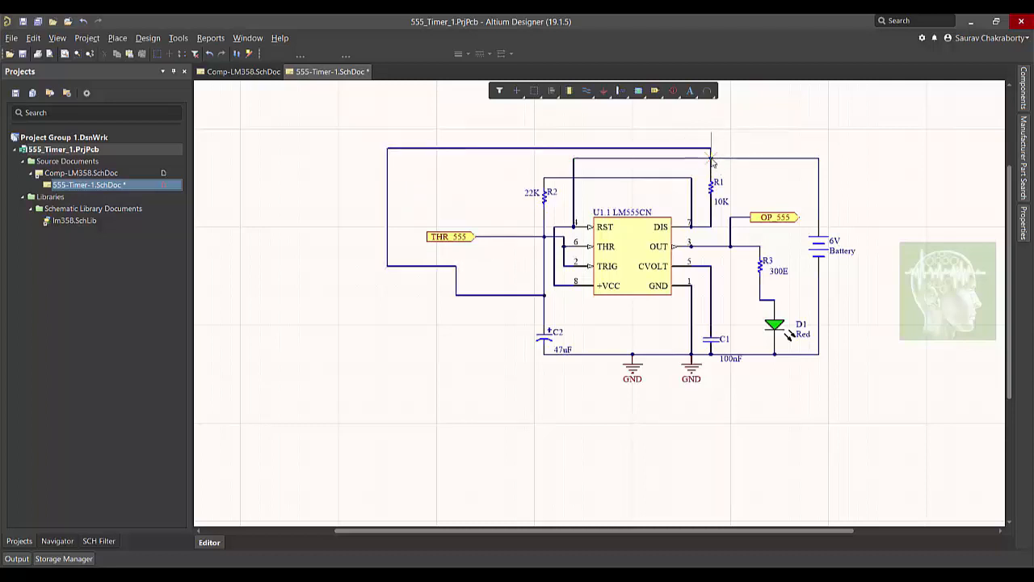
right_click(841, 116)
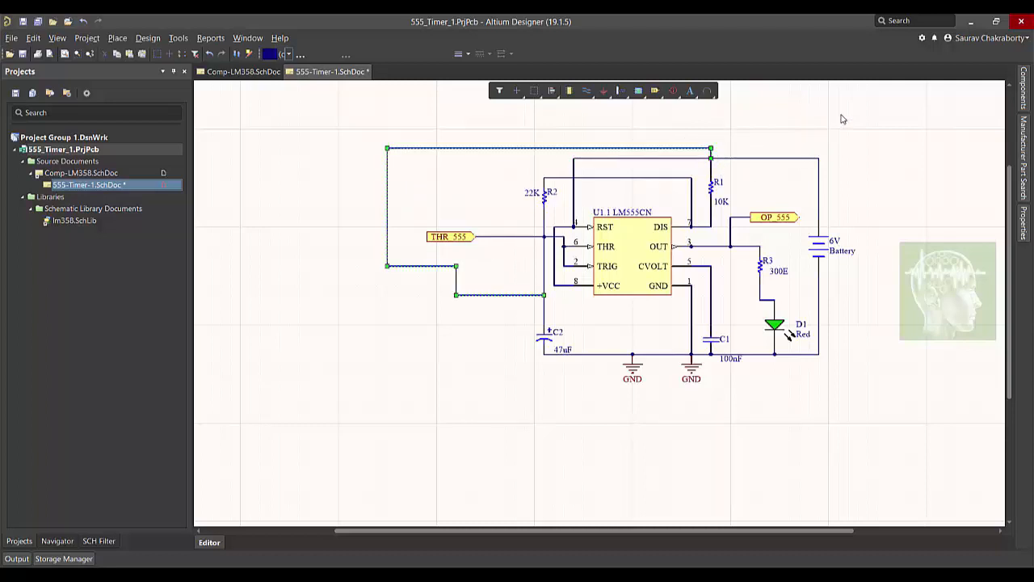
left_click(841, 119)
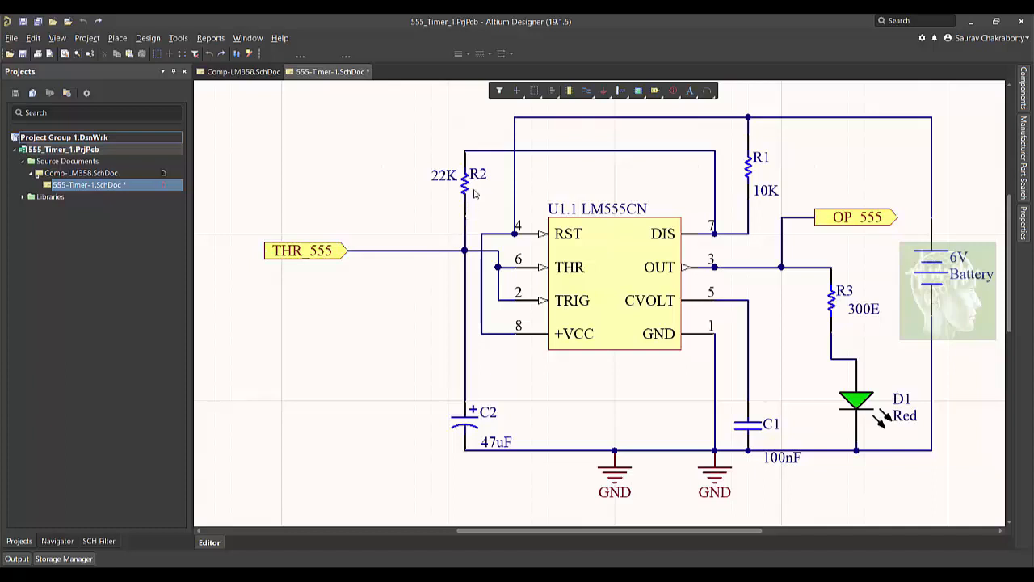
Break a section out of the wire between the THR_555 port and the junction below R2
left_click(406, 252)
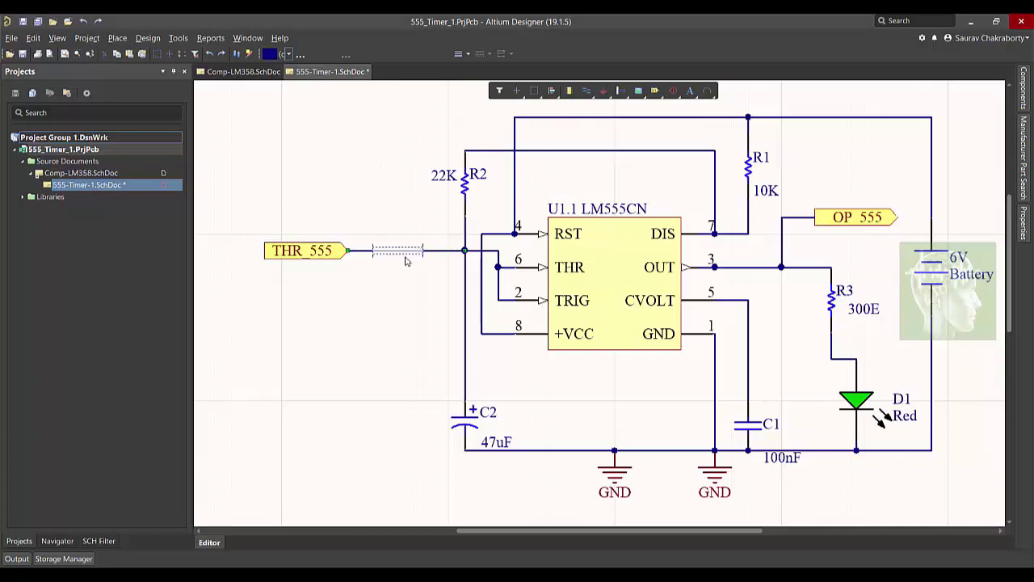
left_click(412, 253)
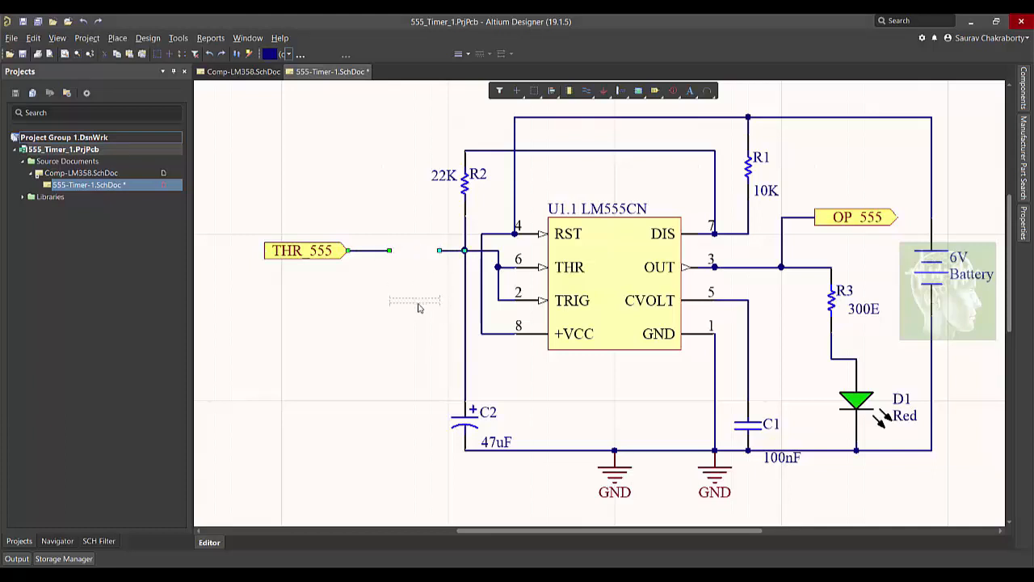
key("Escape")
Copy resistor R2 and place the copy horizontally in the wire gap between the THR_555 port and the junction below R2
left_click(464, 189)
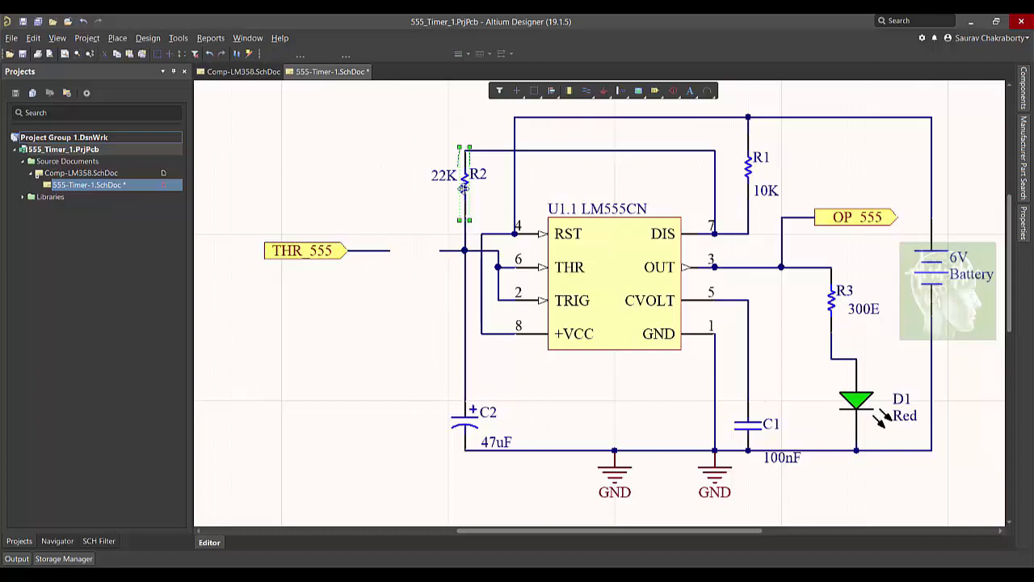
key("ctrl+v")
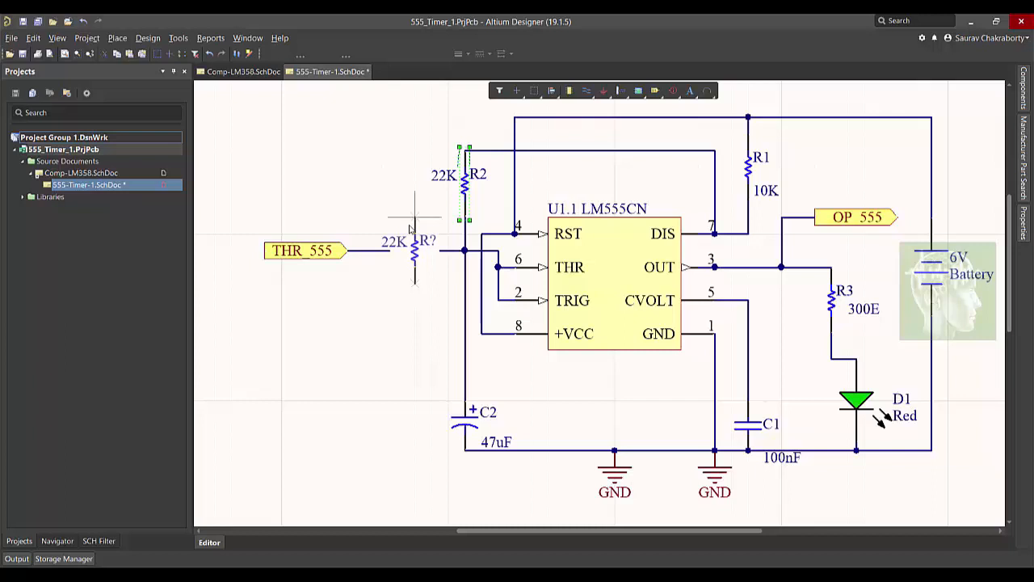
key("space")
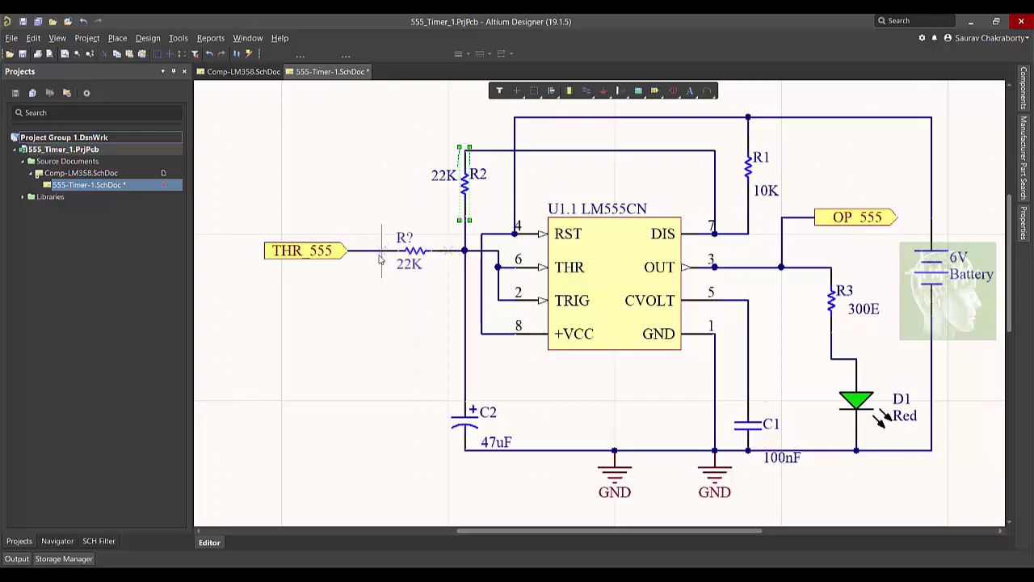
left_click(380, 258)
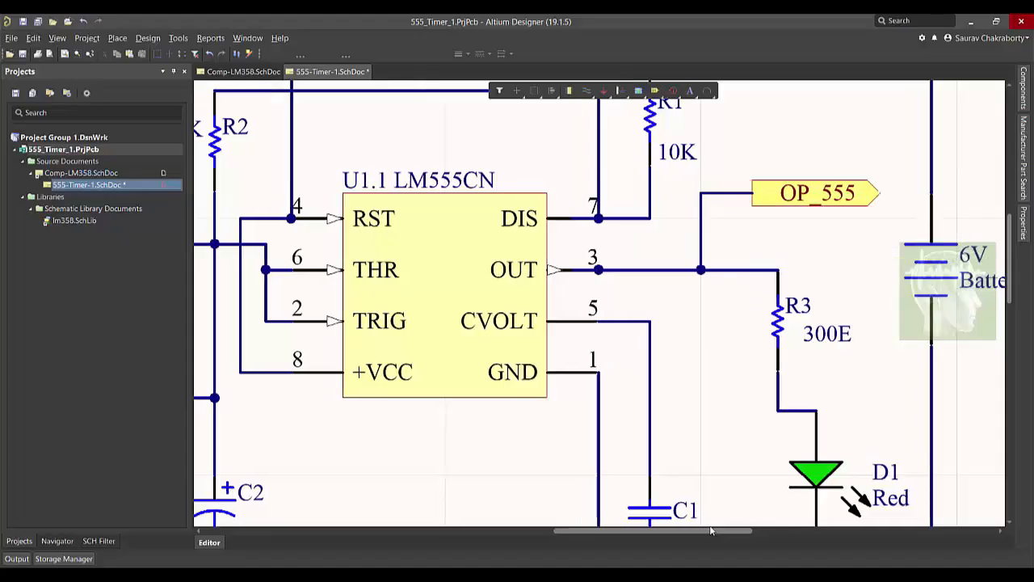
Search the current document for the text R2, go through the matches, and close the results and the message list
scroll(794, 199, "left", 3, "shift")
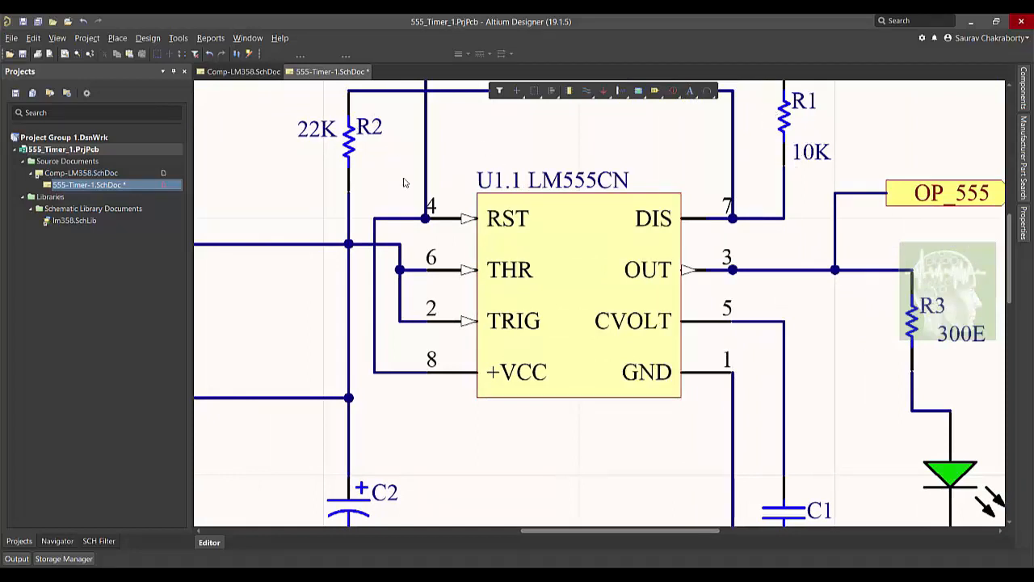
scroll(729, 351, "down", 1)
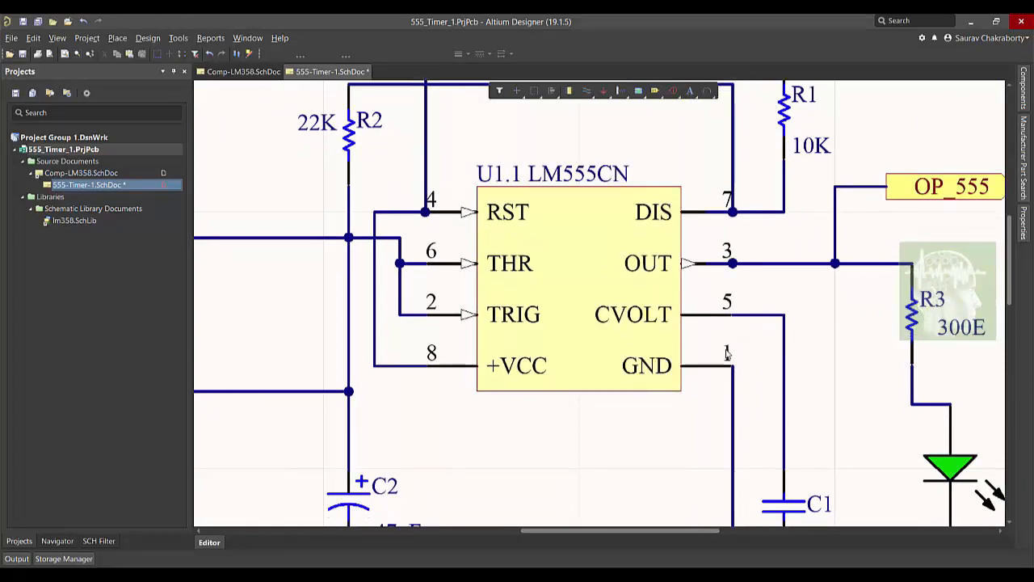
scroll(693, 342, "down", 5)
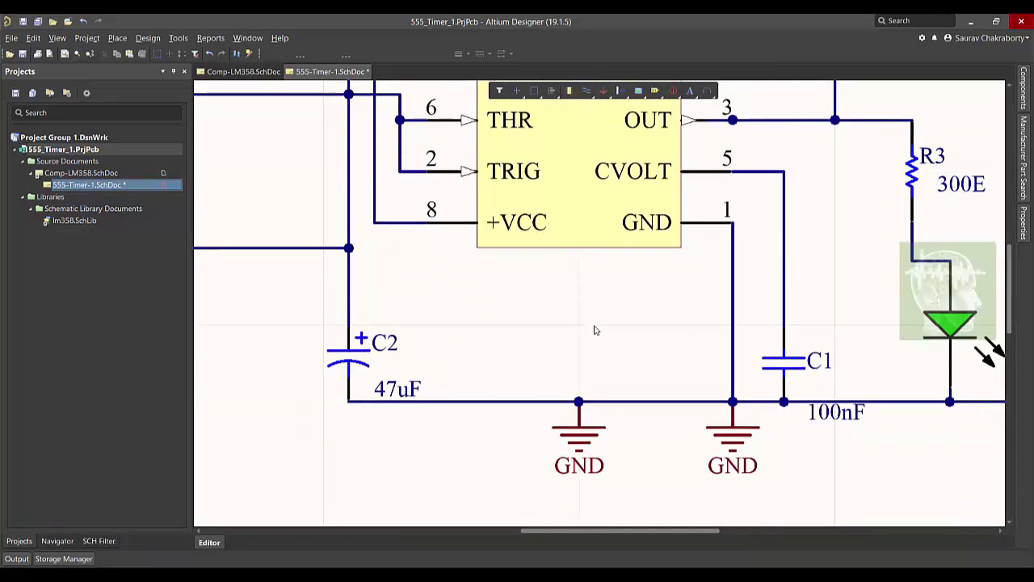
key("ctrl+f")
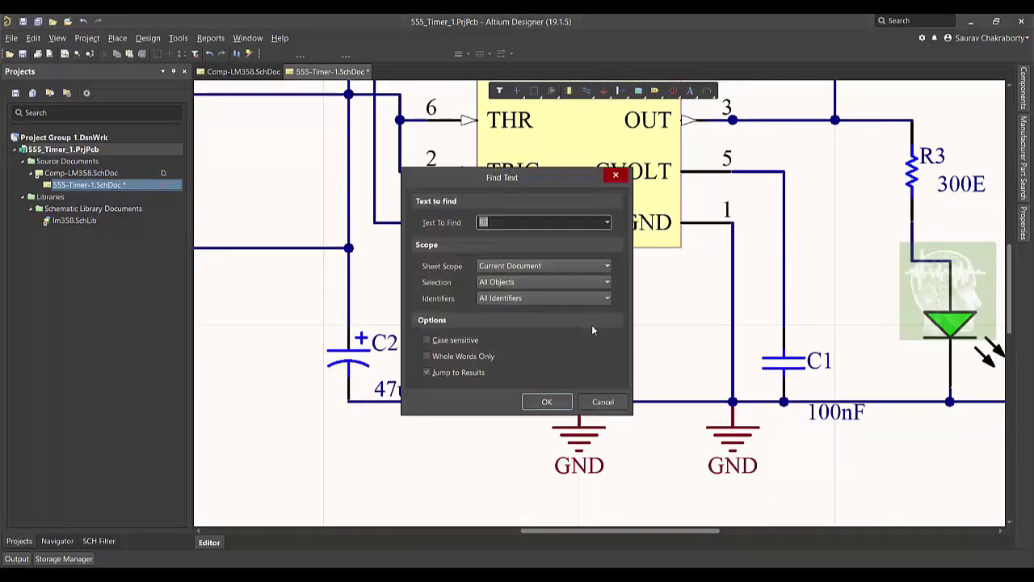
type("R2")
key("Return")
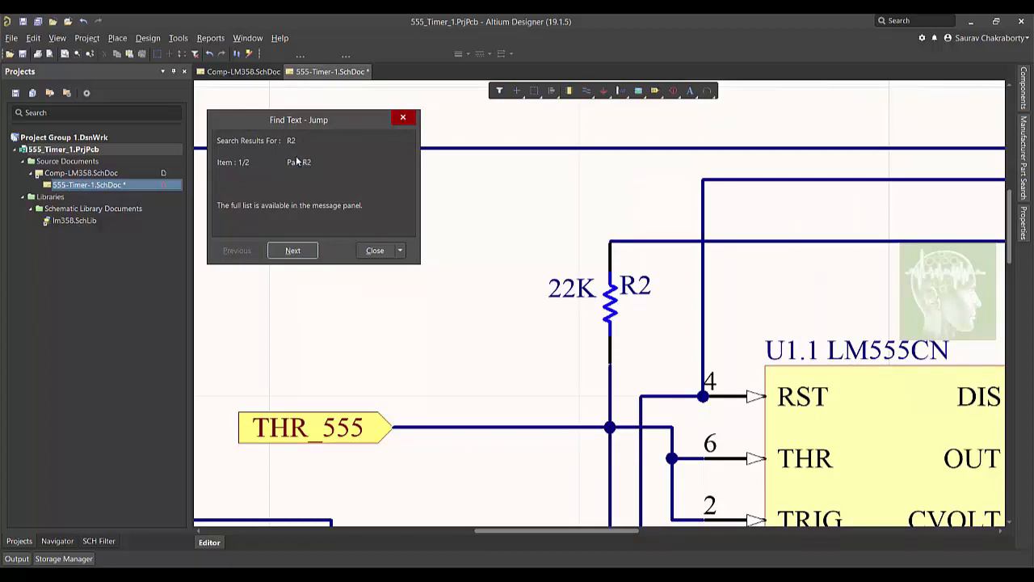
left_click(292, 251)
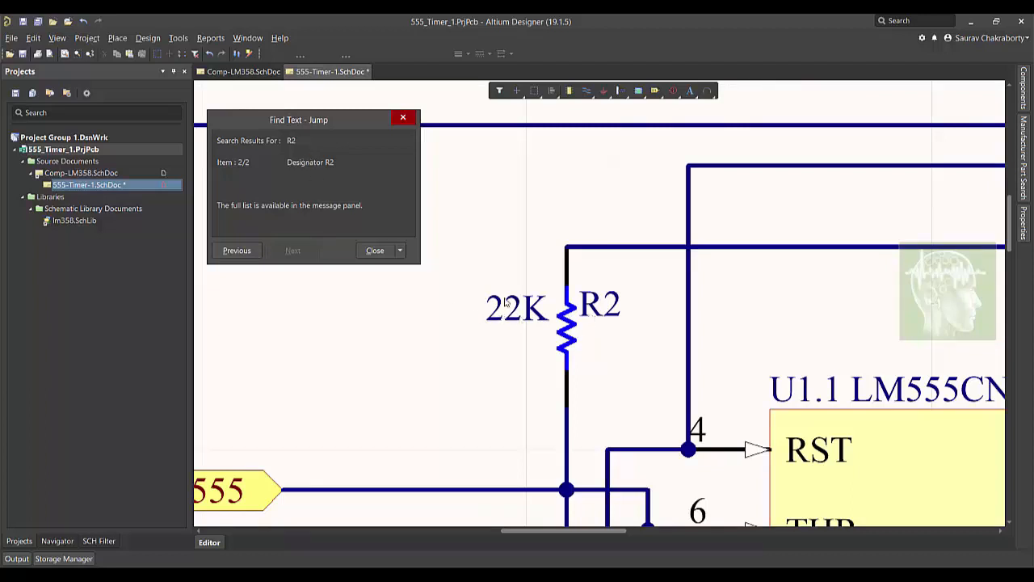
left_click(375, 251)
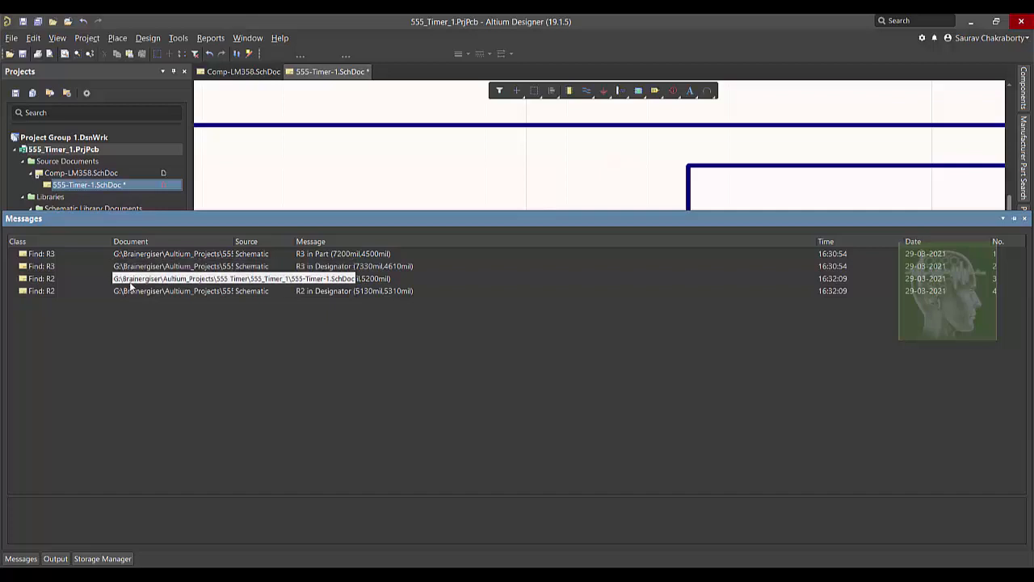
left_click(1024, 219)
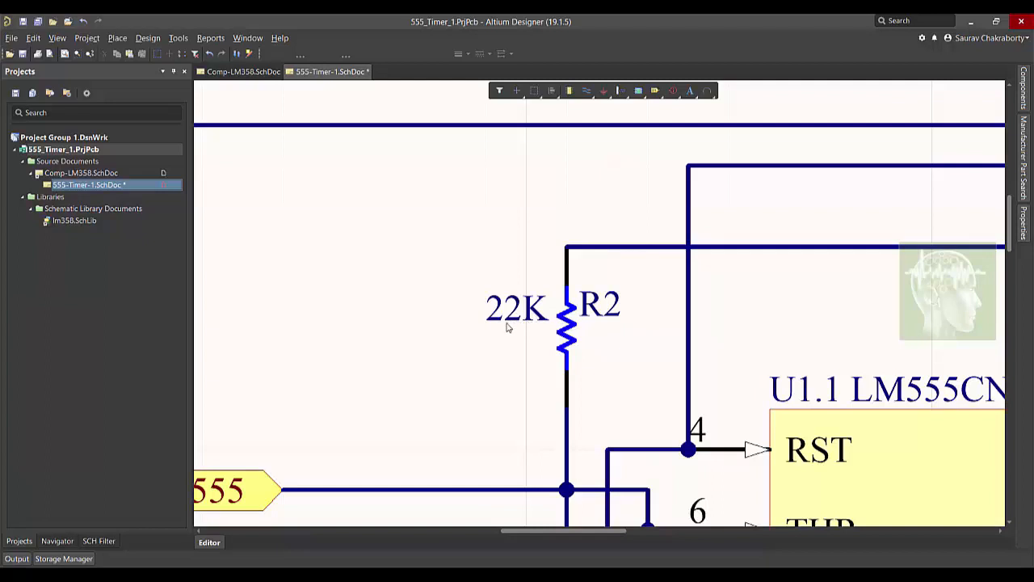
Find objects similar to resistor R1 in the current document, with Comment Res1 set to Same
key("ctrl+Page_Down")
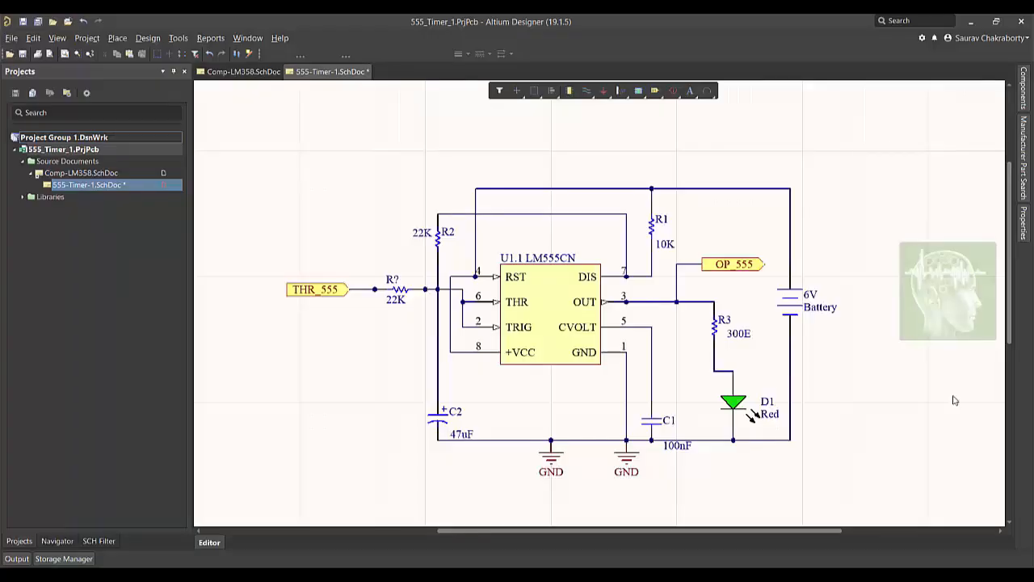
left_click(654, 228)
right_click(654, 228)
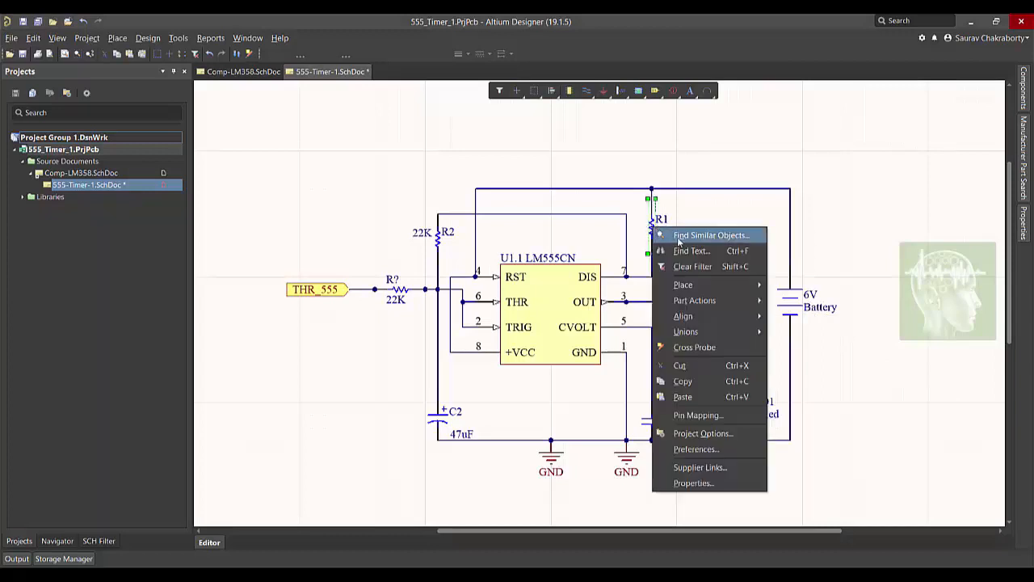
left_click(709, 235)
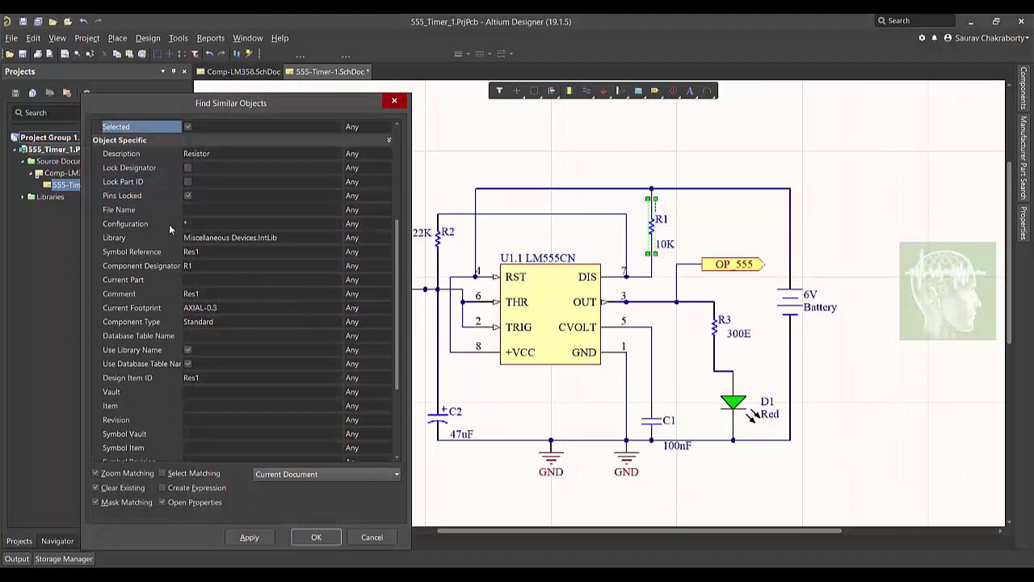
left_click(207, 298)
left_click(359, 299)
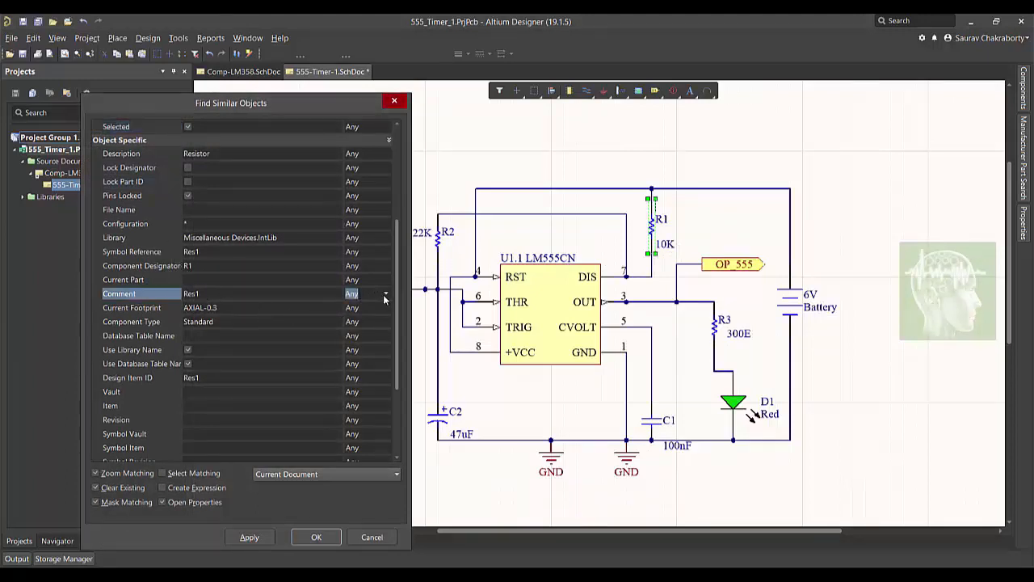
left_click(385, 297)
left_click(356, 320)
left_click(247, 537)
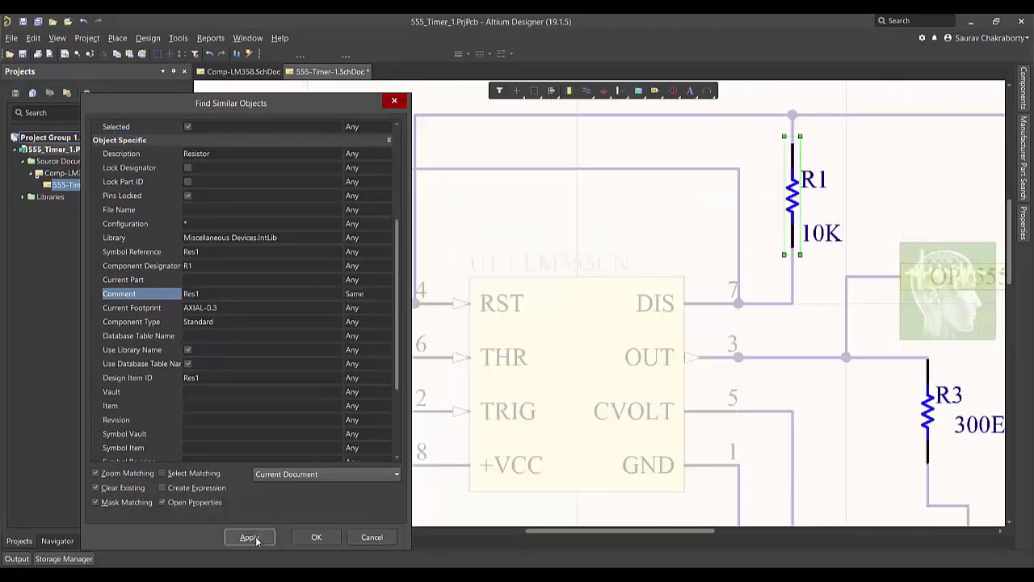
left_click(316, 536)
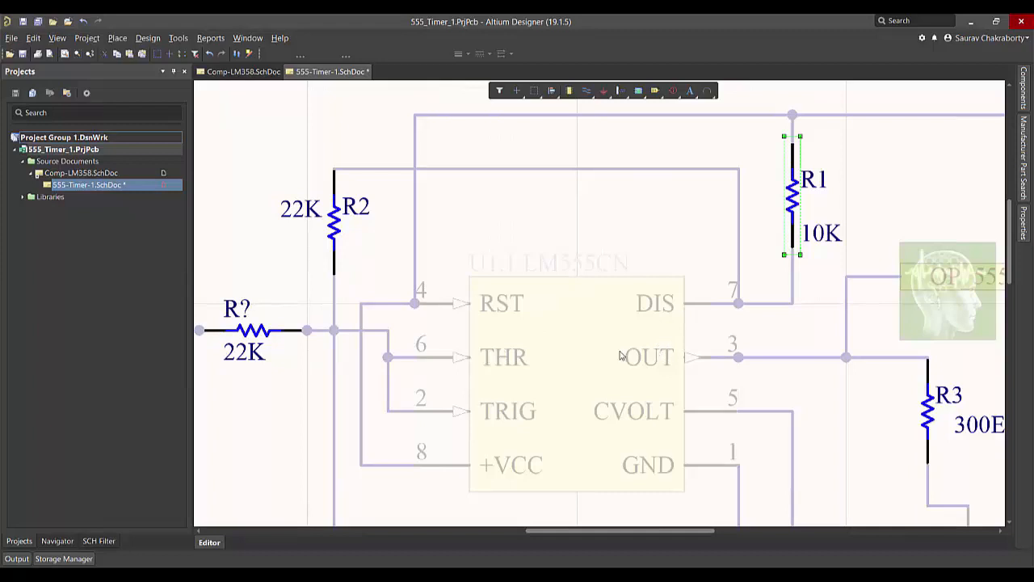
Clear the filter that masks everything except the matching resistors
scroll(620, 355, "down", 2, "ctrl")
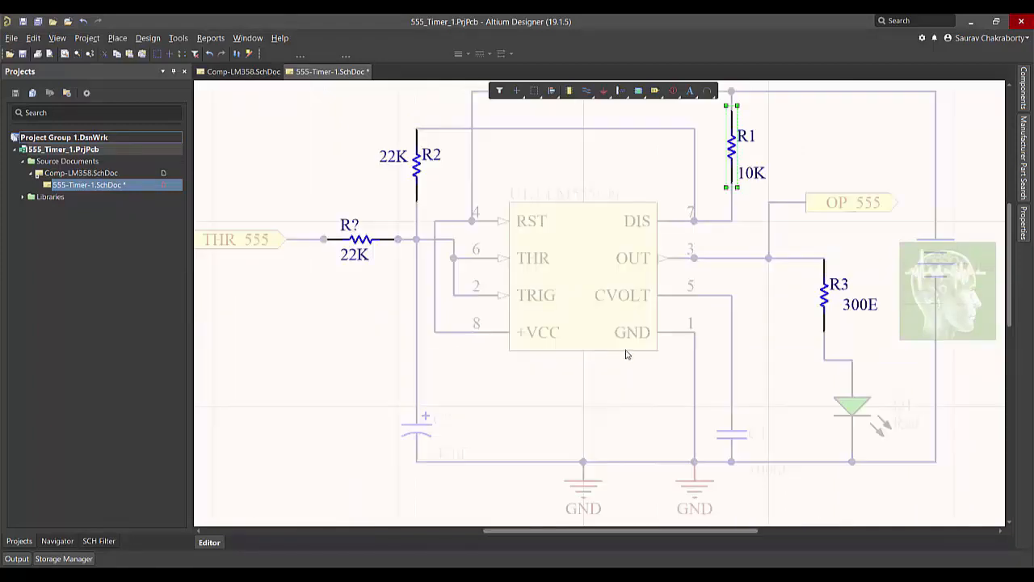
right_click(288, 157)
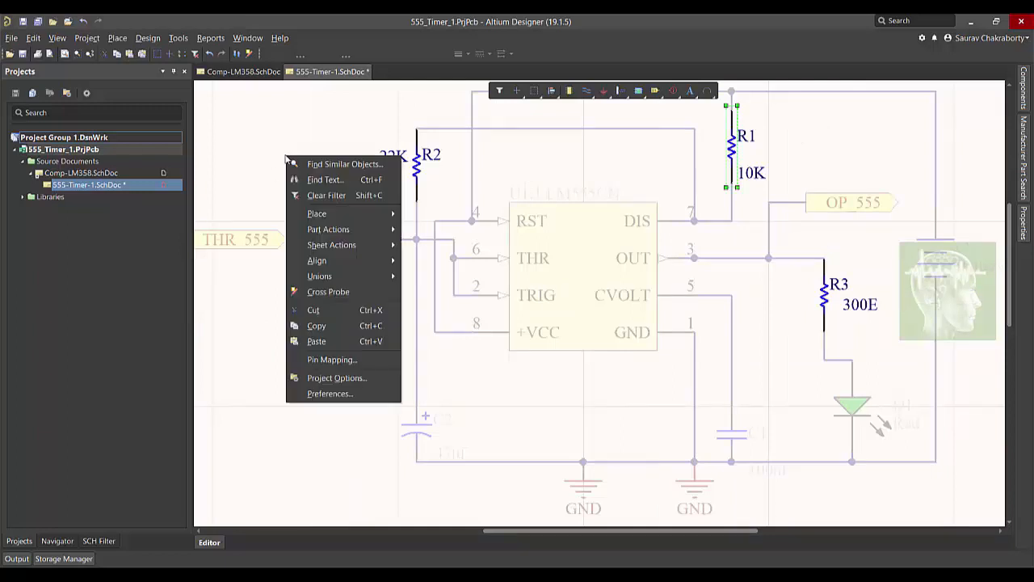
left_click(315, 195)
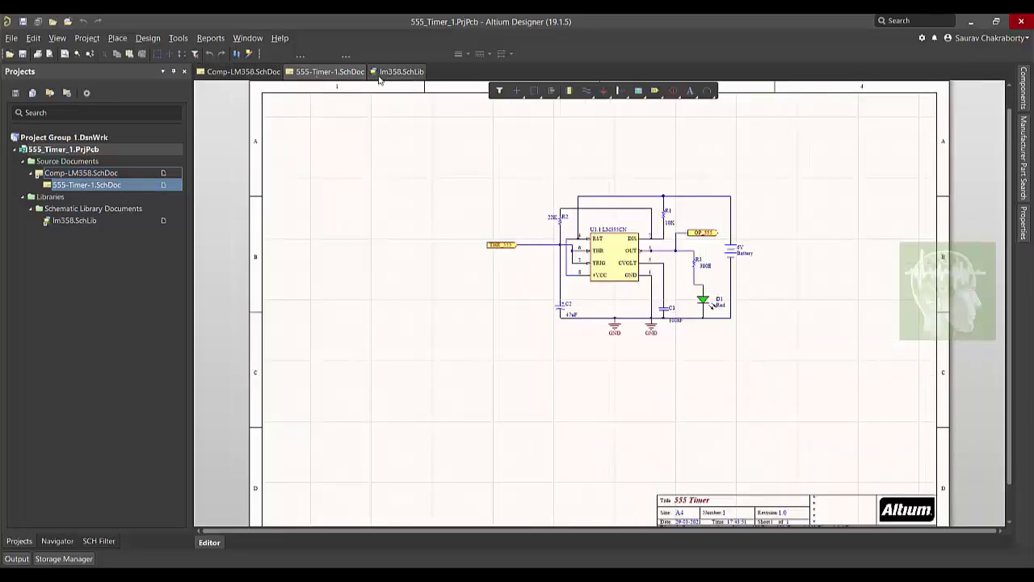
View the lm358.SchLib library and return to 555-Timer-1.SchDoc
key("ctrl+F4")
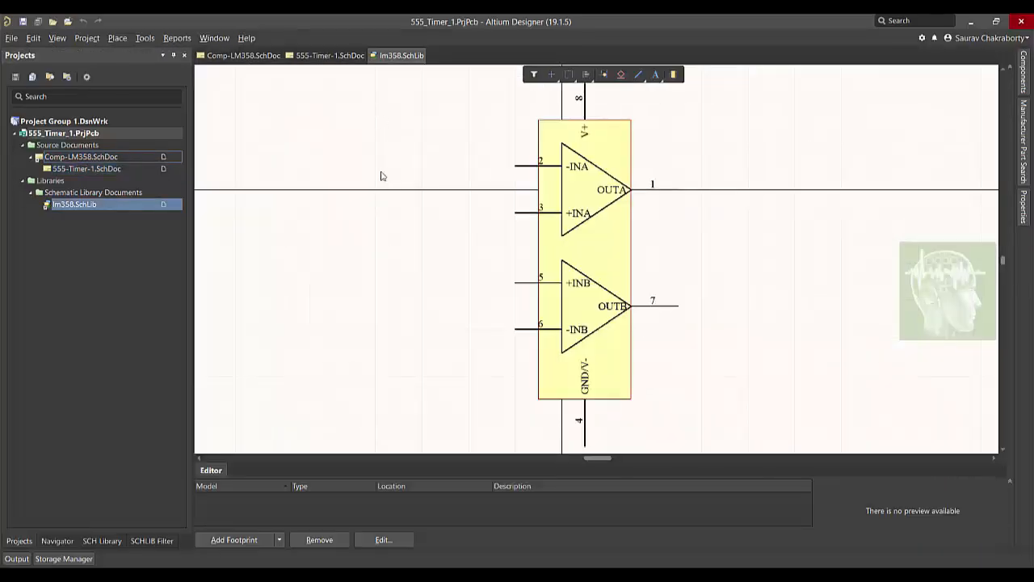
scroll(349, 224, "up", 1)
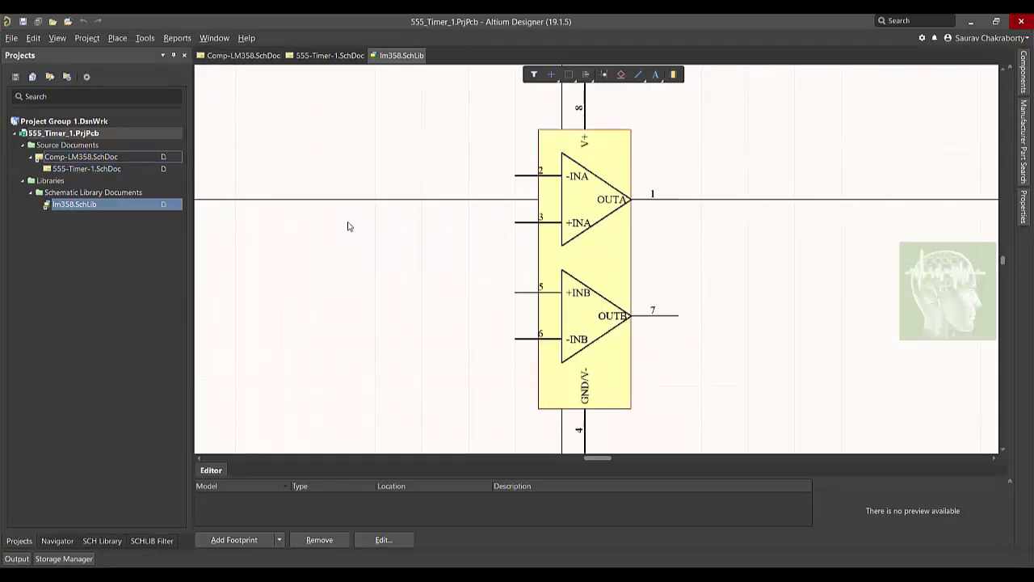
left_click(65, 168)
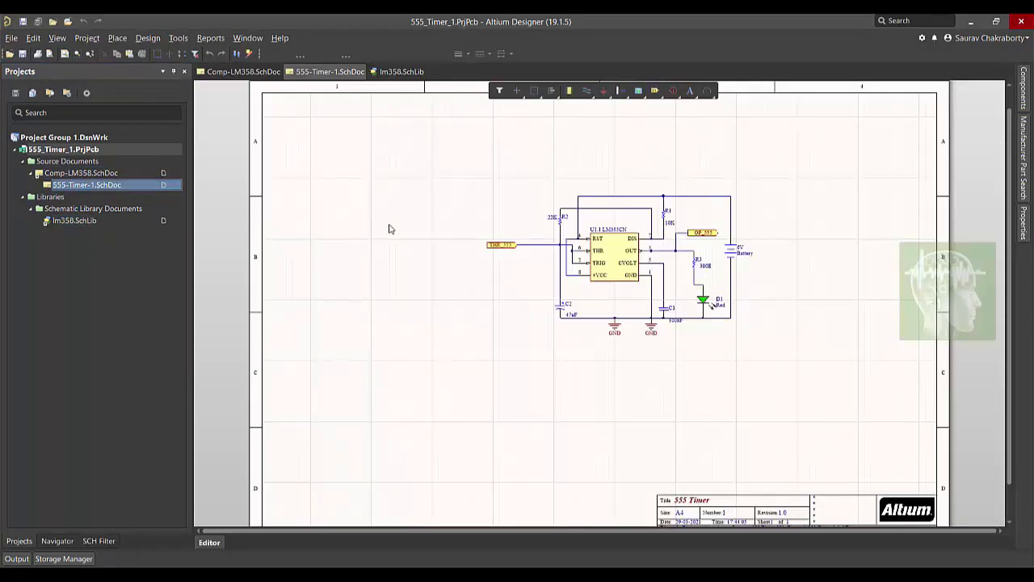
Close 555-Timer-1.SchDoc, look at the remaining open documents, and reopen it from the project
key("ctrl+F4")
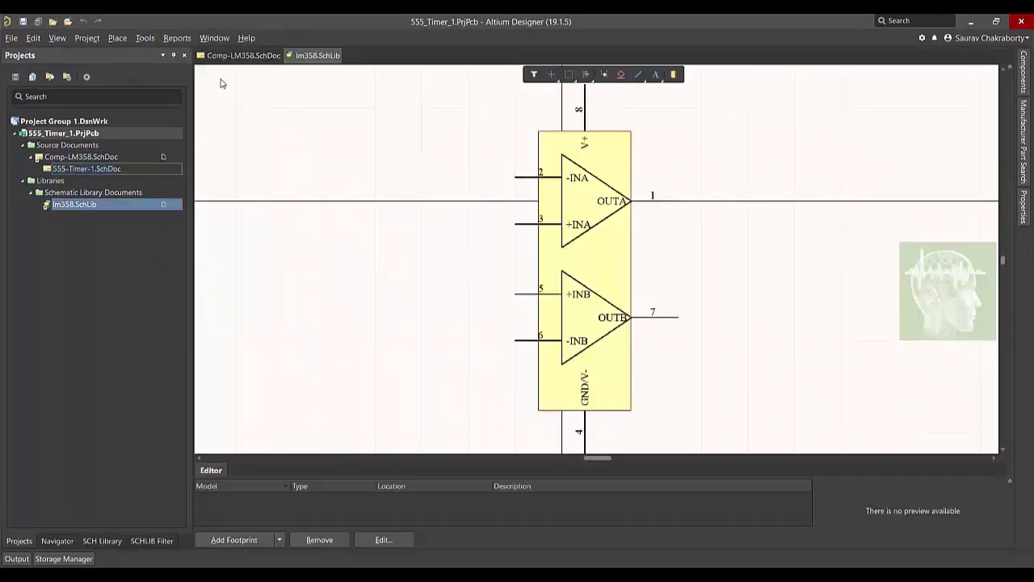
left_click(242, 55)
left_click(317, 55)
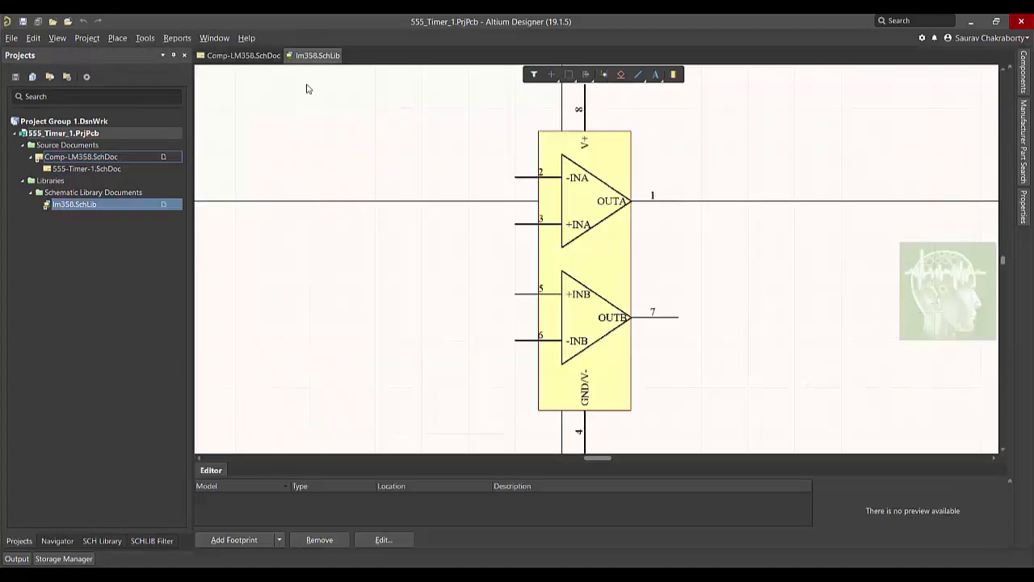
double_click(113, 170)
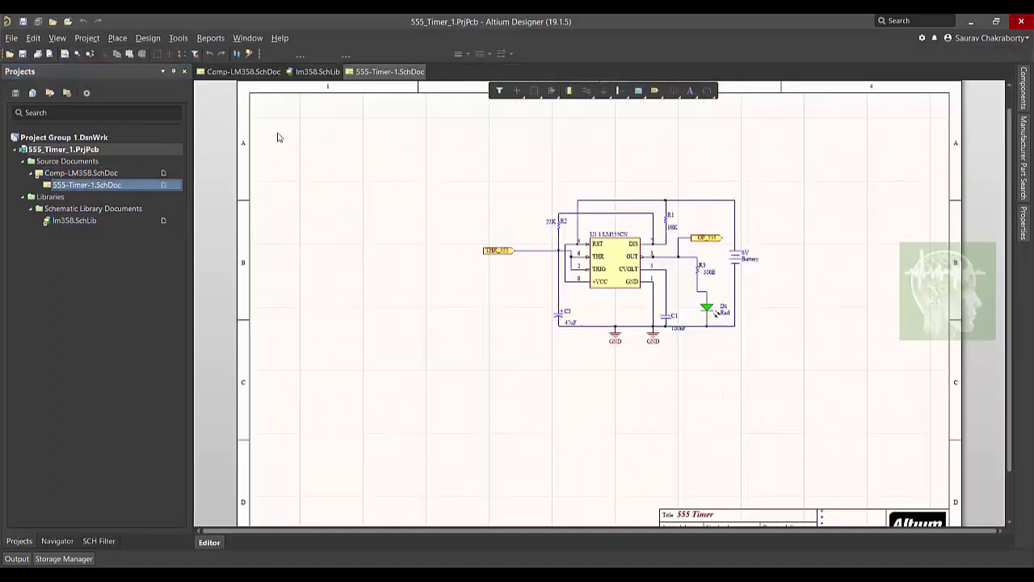
Tile the open documents and fit the contents of 555-Timer-1.SchDoc, lm358.SchLib and Comp-LM358.SchDoc in their views
left_click(249, 37)
left_click(253, 55)
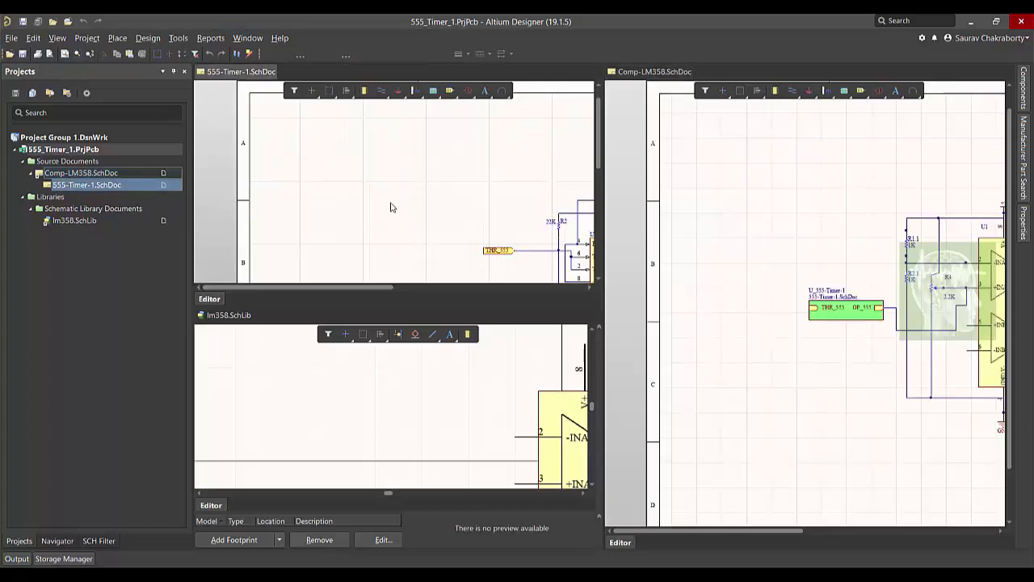
key("ctrl+Page_Down")
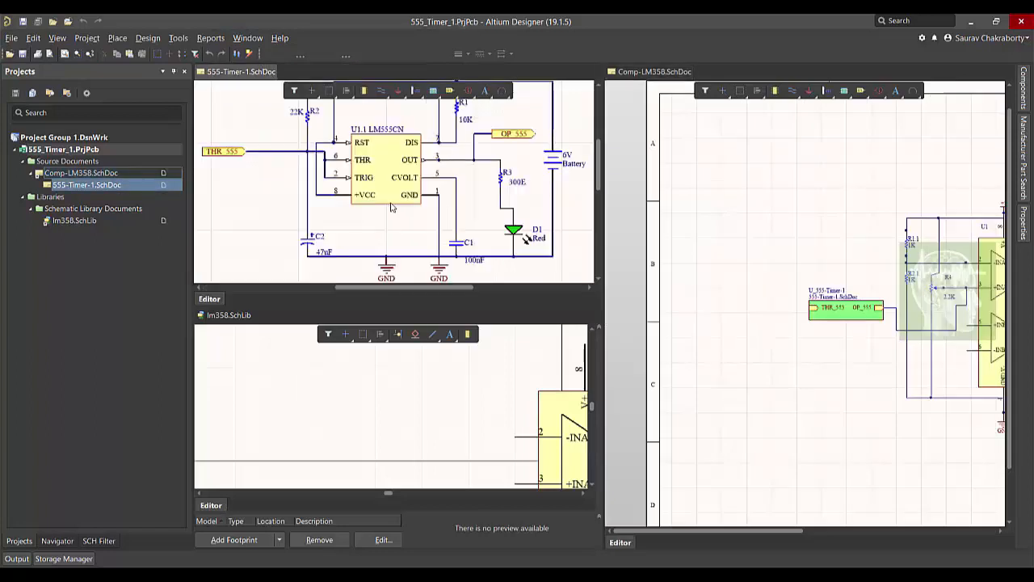
left_click(415, 397)
key("ctrl+Page_Down")
left_click(741, 390)
key("ctrl+Page_Down")
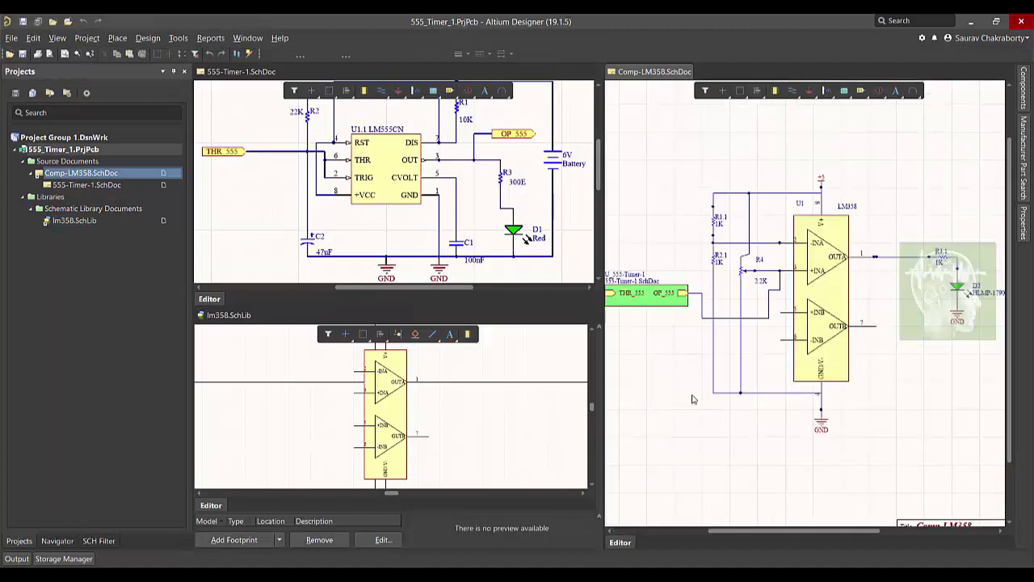
Close lm358.SchLib from the tiled layout
left_click(530, 421)
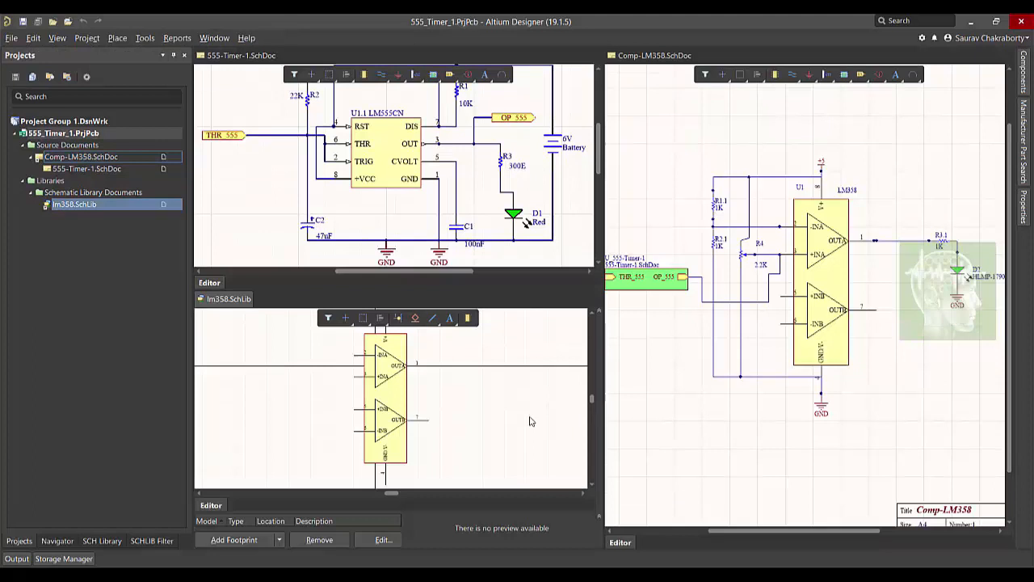
key("ctrl+F4")
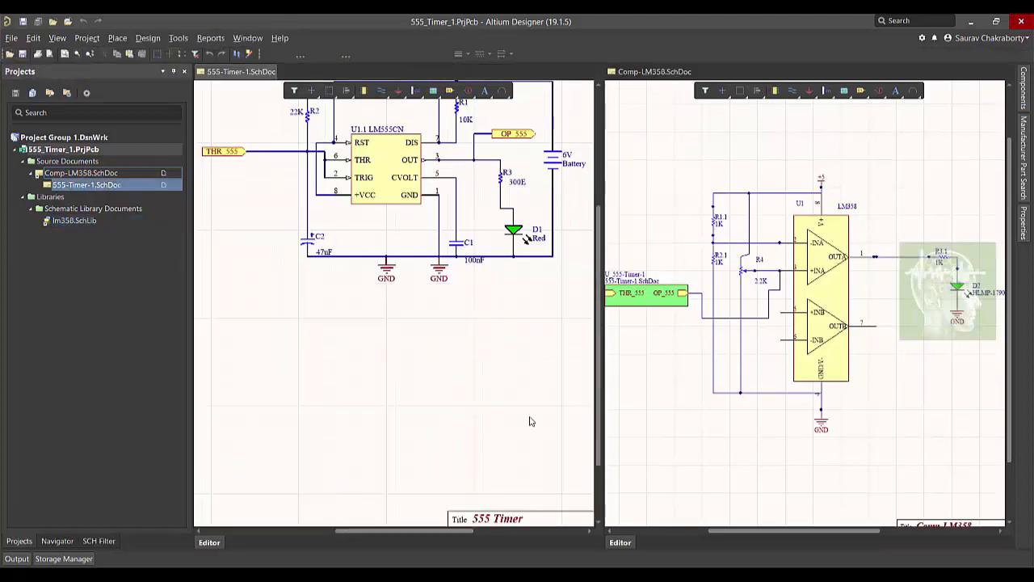
scroll(433, 339, "up", 2)
scroll(458, 303, "up", 5)
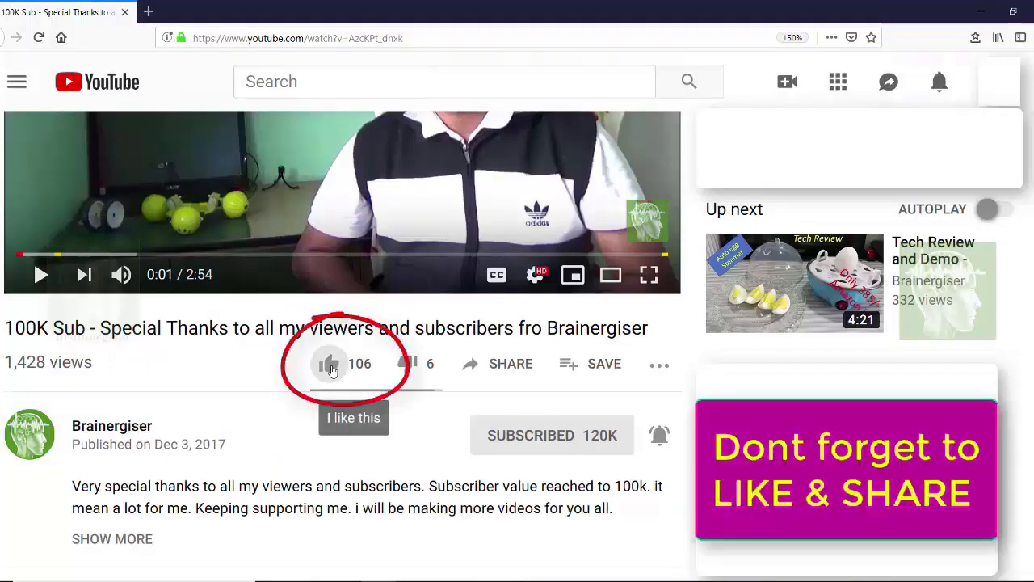
left_click(329, 364)
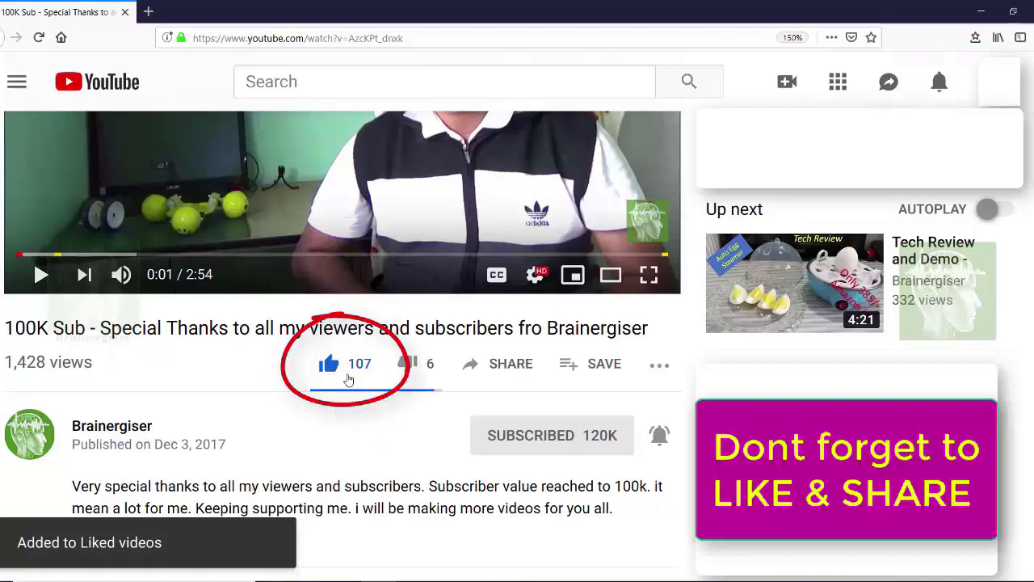